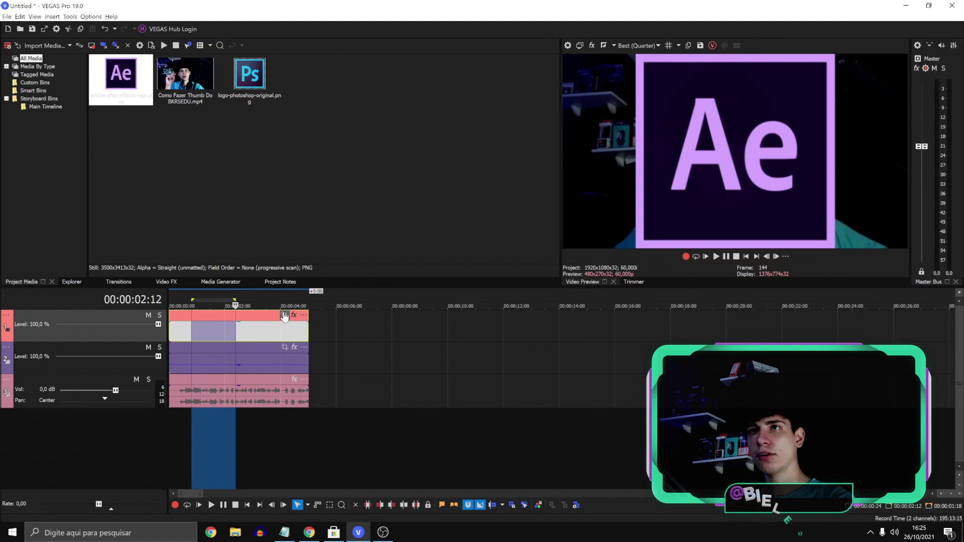
Match the logo event's crop to the output aspect and enlarge the crop frame so the logo appears smaller
{"action": "left_click_drag", "start_coordinate": [417, 142], "coordinate": [434, 54]}
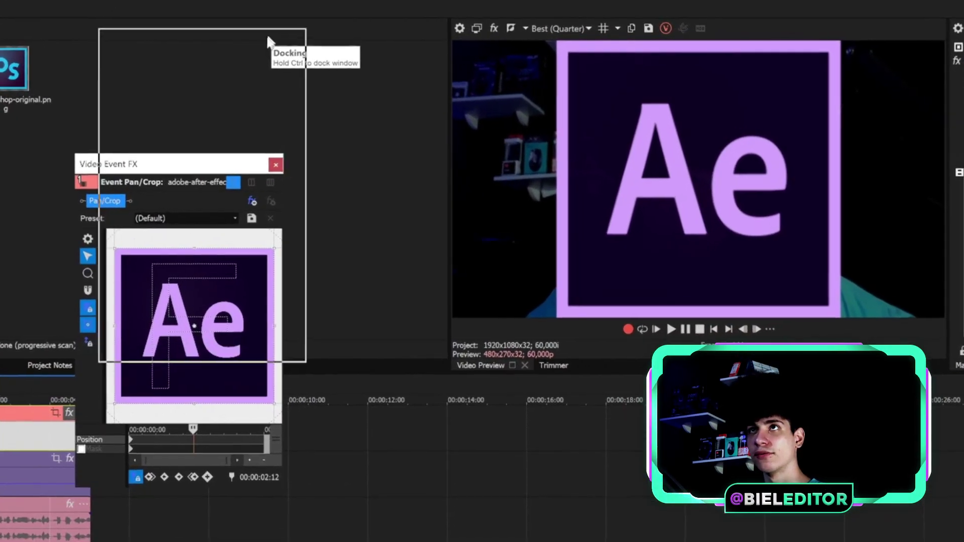
{"action": "left_click_drag", "start_coordinate": [267, 37], "coordinate": [262, 34]}
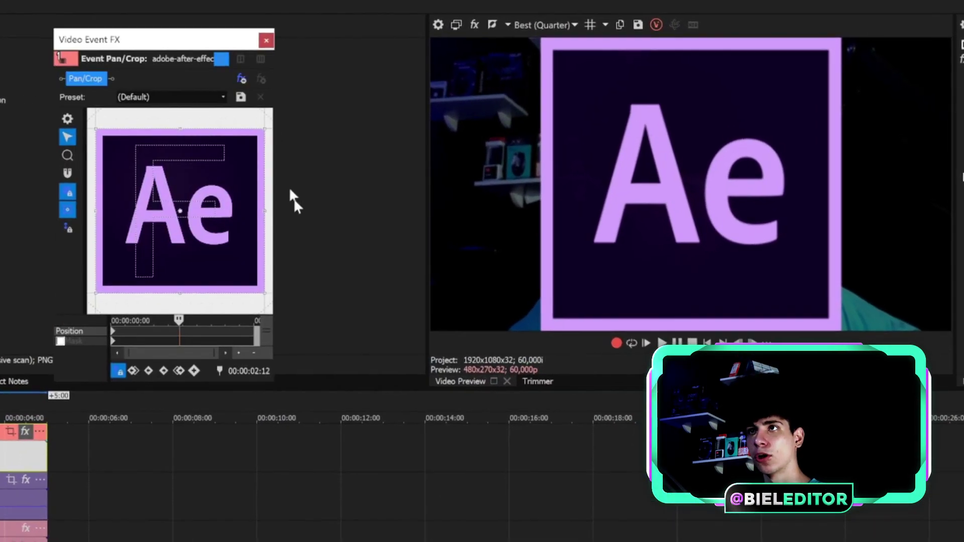
{"action": "left_click_drag", "start_coordinate": [302, 171], "coordinate": [438, 172]}
{"action": "left_click", "coordinate": [167, 348]}
{"action": "right_click", "coordinate": [229, 240]}
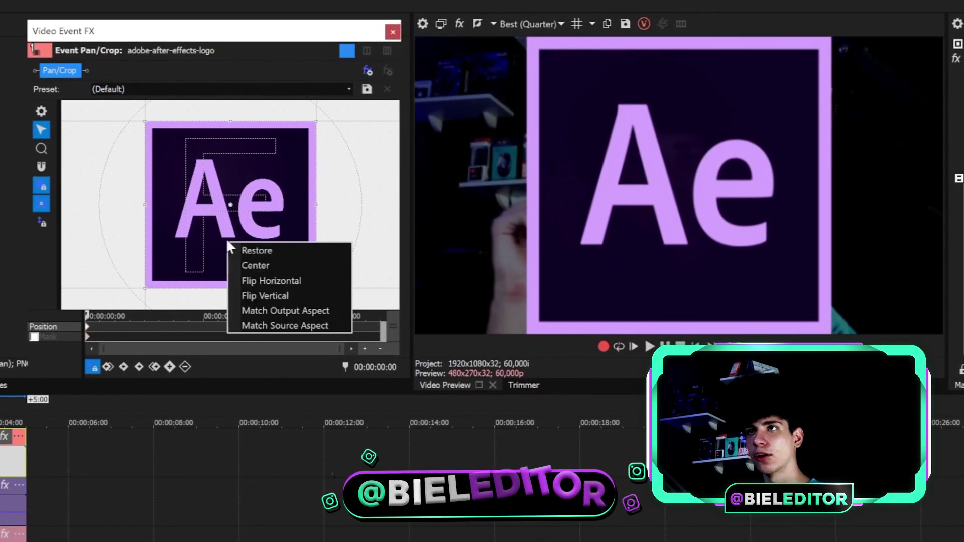
{"action": "left_click", "coordinate": [267, 310]}
{"action": "left_click_drag", "start_coordinate": [318, 206], "coordinate": [492, 196]}
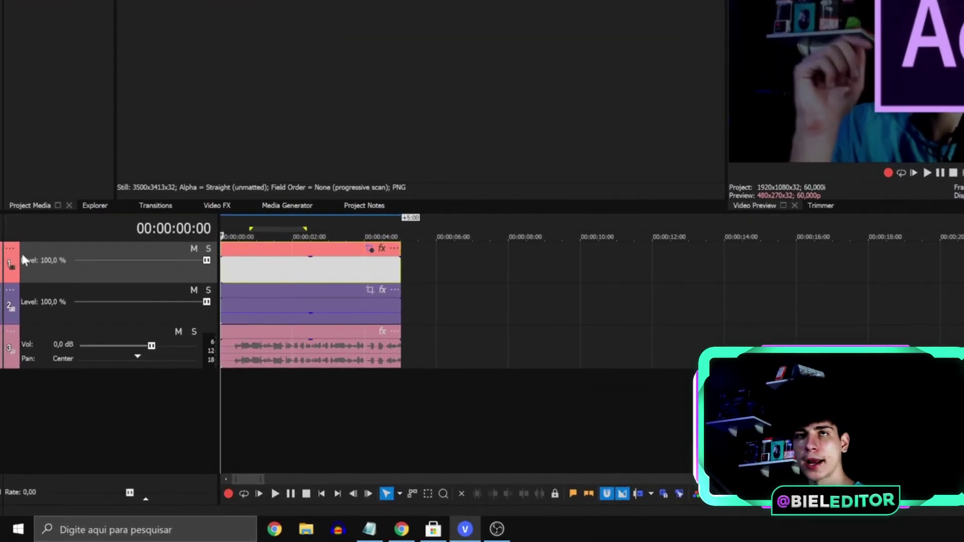
Set the compositing mode of the logo's video track to 3D Source Alpha
{"action": "left_click", "coordinate": [12, 248]}
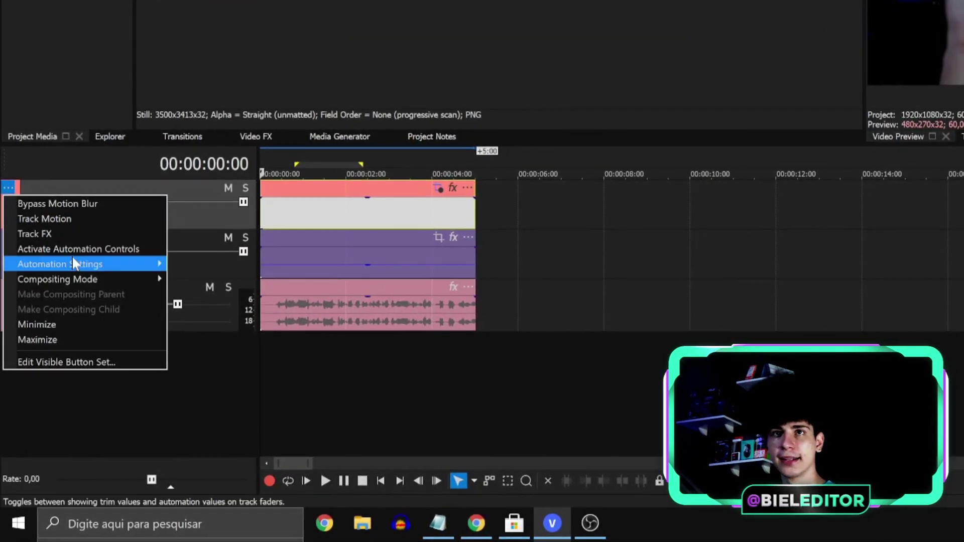
{"action": "mouse_move", "coordinate": [71, 278]}
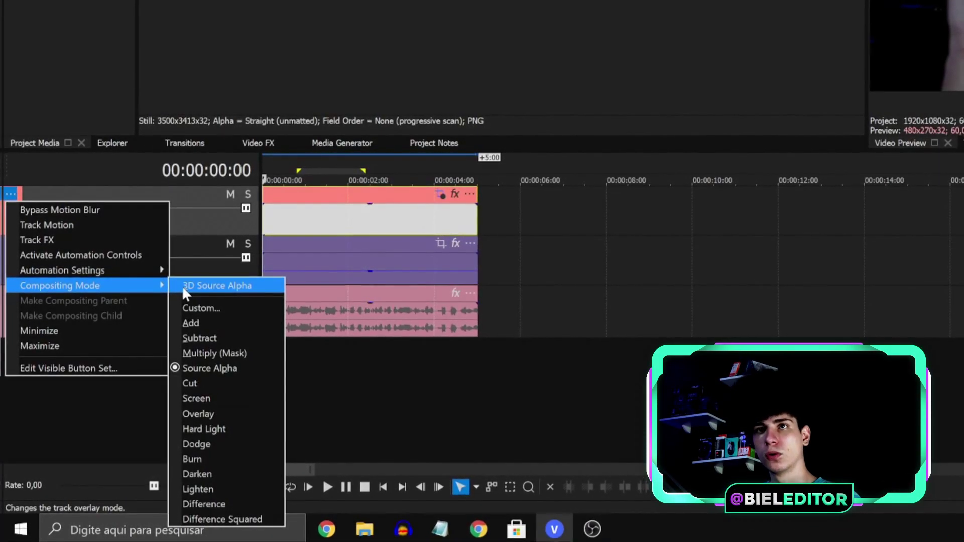
{"action": "left_click", "coordinate": [182, 285]}
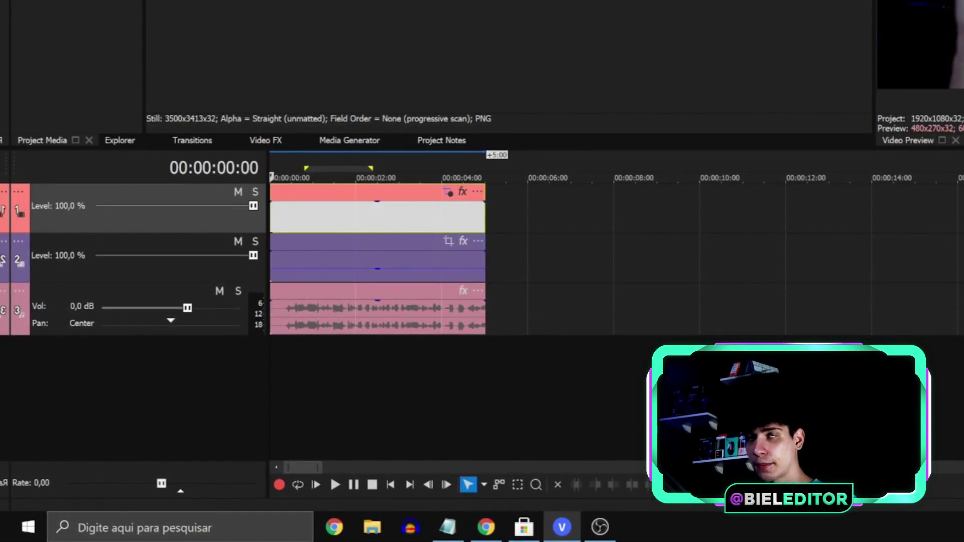
Open Track Motion for the logo track and enlarge its 3D view area by shrinking the keyframe area
{"action": "left_click", "coordinate": [16, 187]}
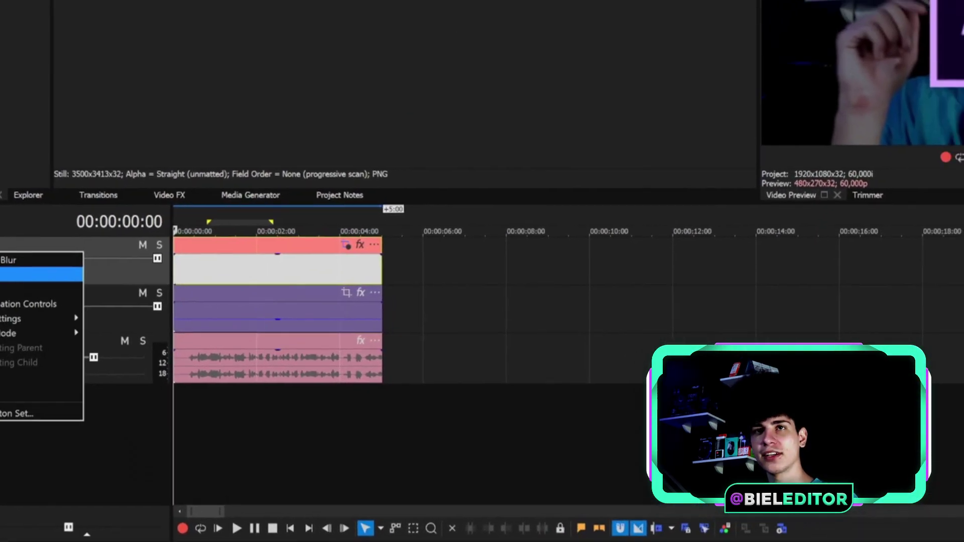
{"action": "left_click", "coordinate": [34, 221]}
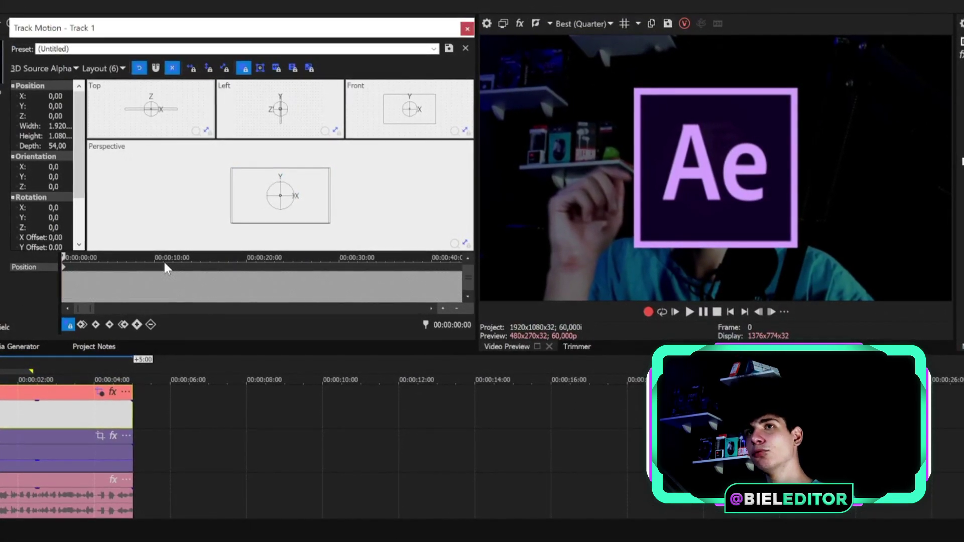
{"action": "left_click_drag", "start_coordinate": [158, 259], "coordinate": [159, 286]}
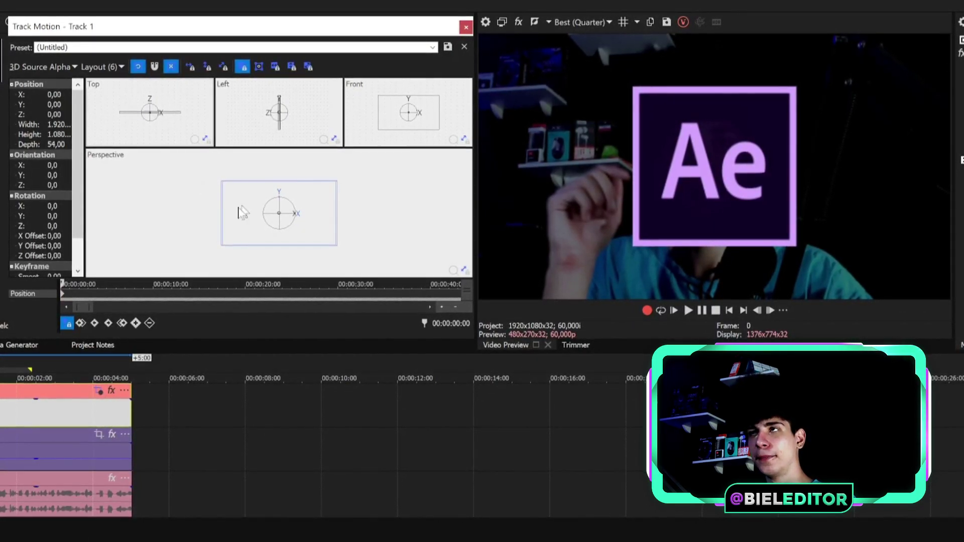
Try moving and resizing the logo track's box in the Perspective view, and undo both changes
{"action": "mouse_move", "coordinate": [251, 231]}
{"action": "left_mouse_down"}
{"action": "mouse_move", "coordinate": [236, 248]}
{"action": "mouse_move", "coordinate": [253, 227]}
{"action": "left_mouse_up"}
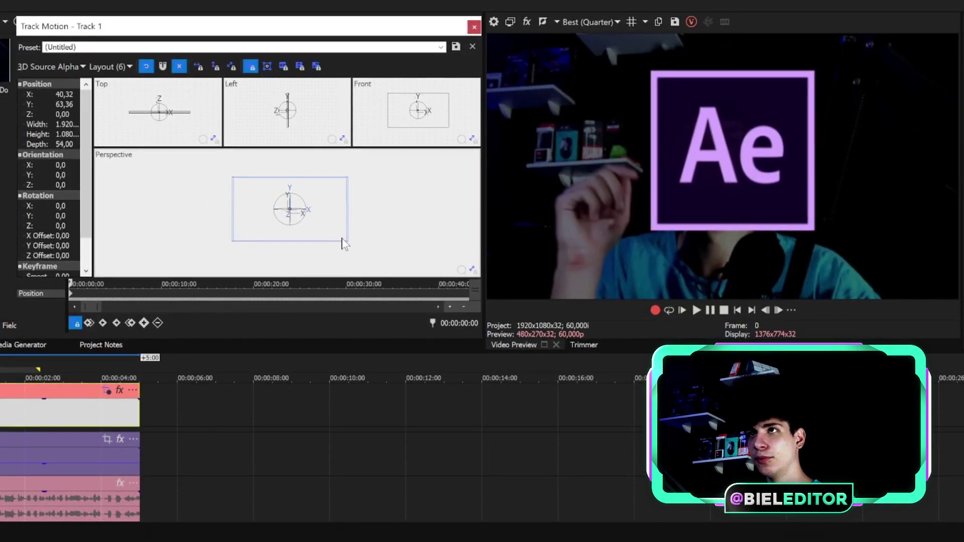
{"action": "left_click_drag", "start_coordinate": [349, 241], "coordinate": [306, 259]}
{"action": "key", "text": "ctrl+z"}
{"action": "key", "text": "ctrl+z"}
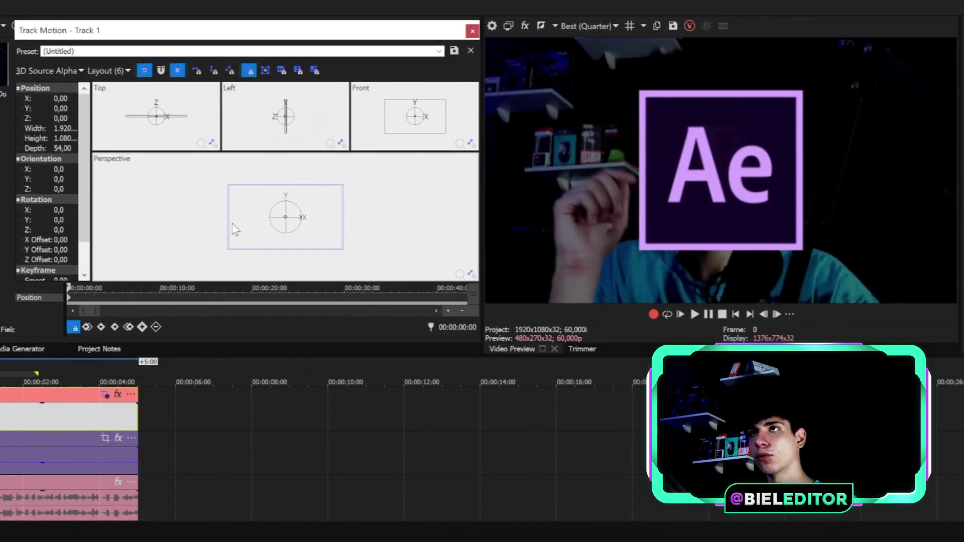
Try tilting the logo track's box about its X axis in the Top and Left views, restoring it each time
{"action": "mouse_move", "coordinate": [153, 101]}
{"action": "left_mouse_down"}
{"action": "mouse_move", "coordinate": [200, 129]}
{"action": "mouse_move", "coordinate": [209, 185]}
{"action": "mouse_move", "coordinate": [206, 153]}
{"action": "mouse_move", "coordinate": [176, 137]}
{"action": "mouse_move", "coordinate": [190, 152]}
{"action": "mouse_move", "coordinate": [155, 116]}
{"action": "left_mouse_up"}
{"action": "right_click", "coordinate": [153, 115]}
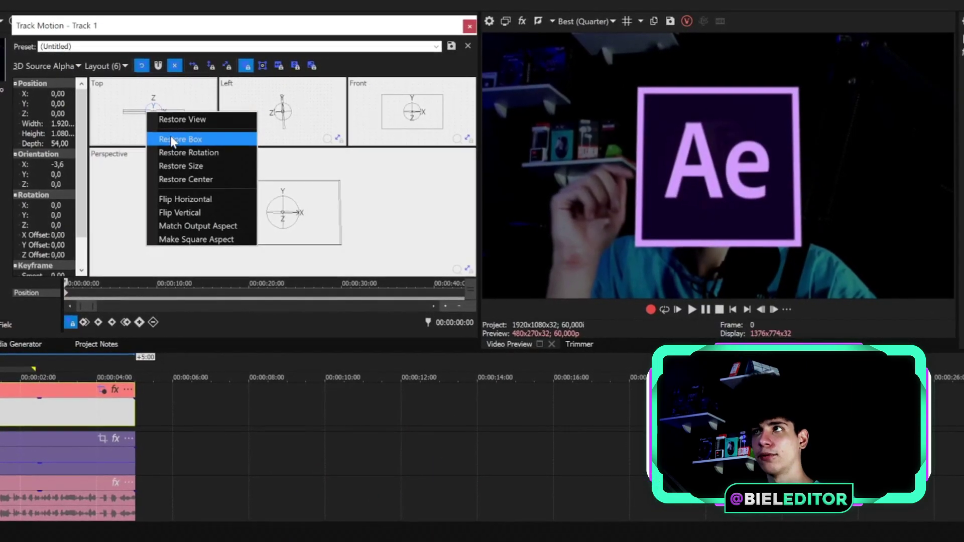
{"action": "left_click", "coordinate": [171, 140]}
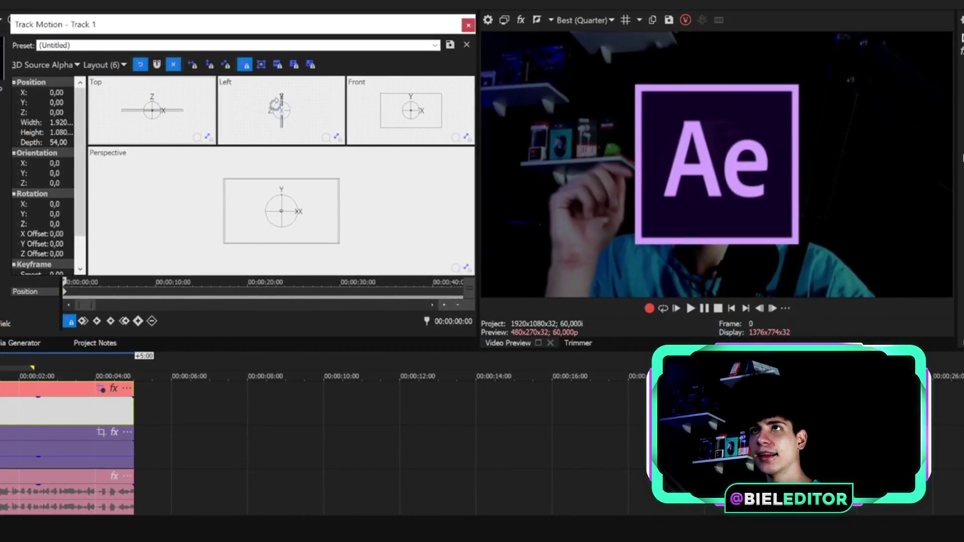
{"action": "left_click_drag", "start_coordinate": [274, 104], "coordinate": [268, 108]}
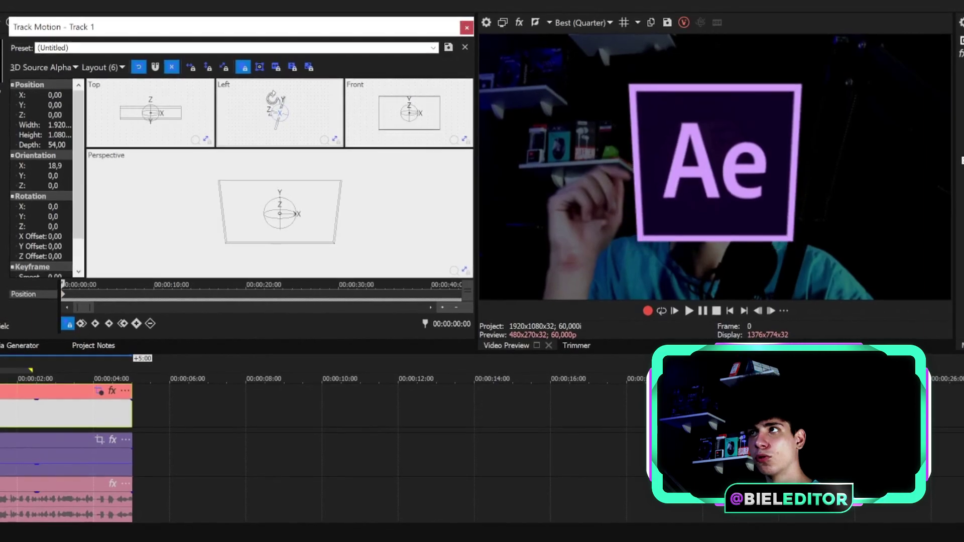
{"action": "left_click_drag", "start_coordinate": [274, 96], "coordinate": [264, 110]}
{"action": "right_click", "coordinate": [271, 103]}
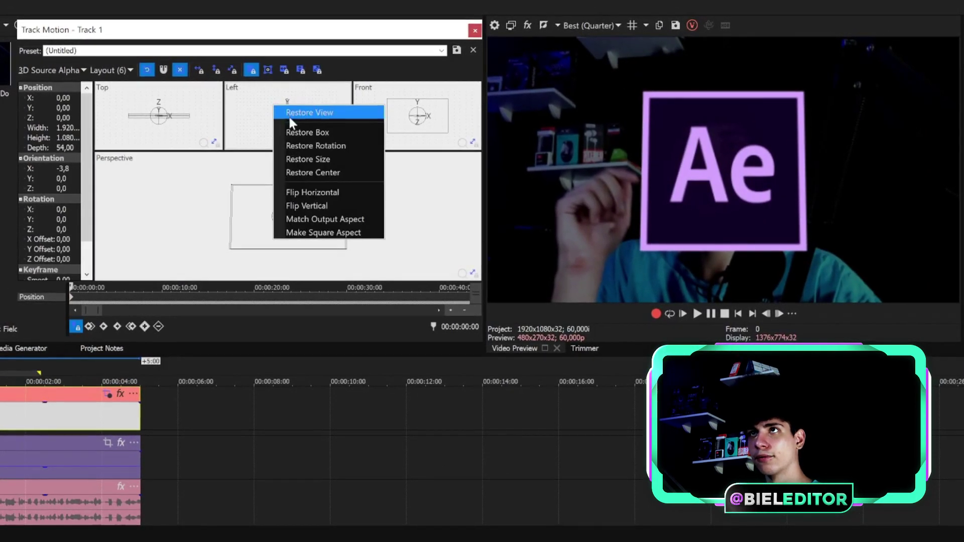
{"action": "left_click", "coordinate": [288, 114]}
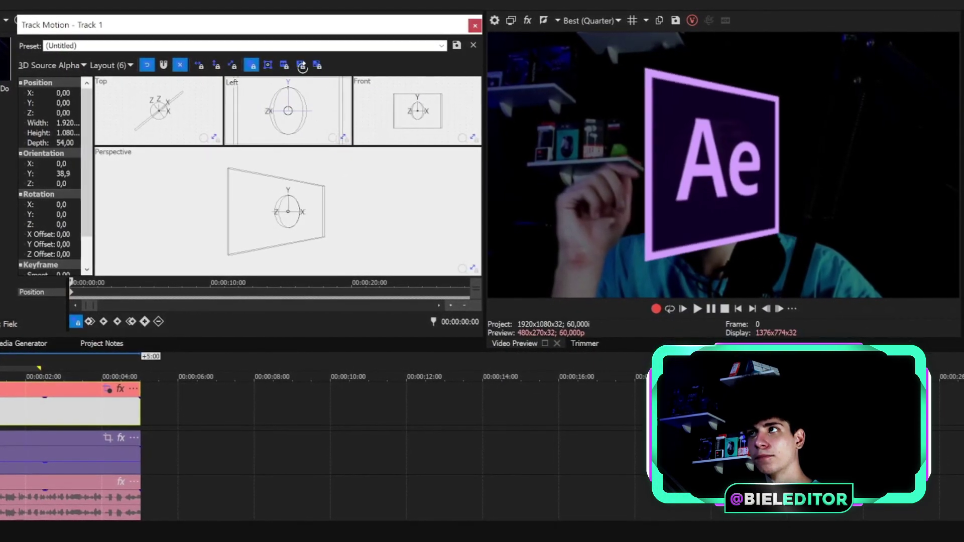
Try turning the logo track's box about 38.9 around Y and adjusting it in the Front view, and restore it
{"action": "left_click_drag", "start_coordinate": [327, 156], "coordinate": [327, 157]}
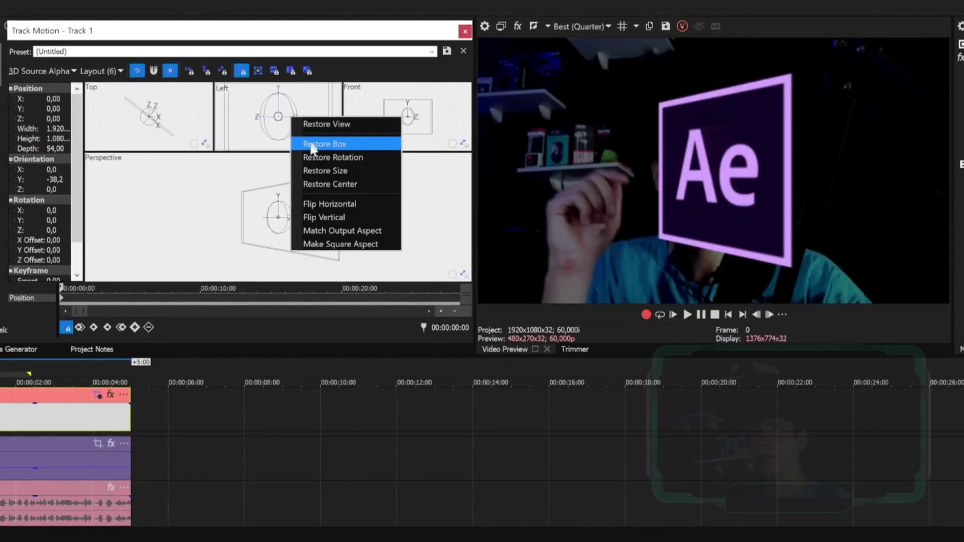
{"action": "left_click", "coordinate": [324, 144]}
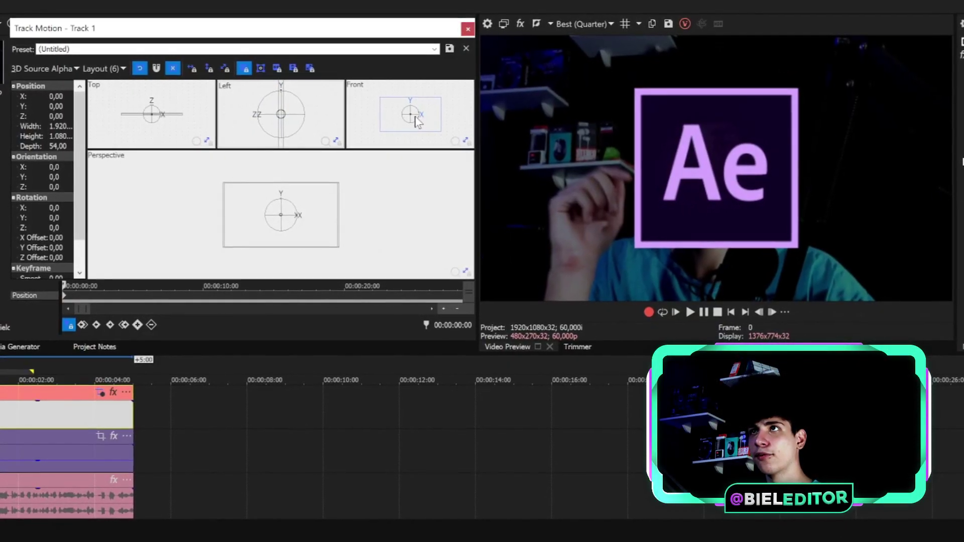
{"action": "left_click_drag", "start_coordinate": [426, 110], "coordinate": [424, 118]}
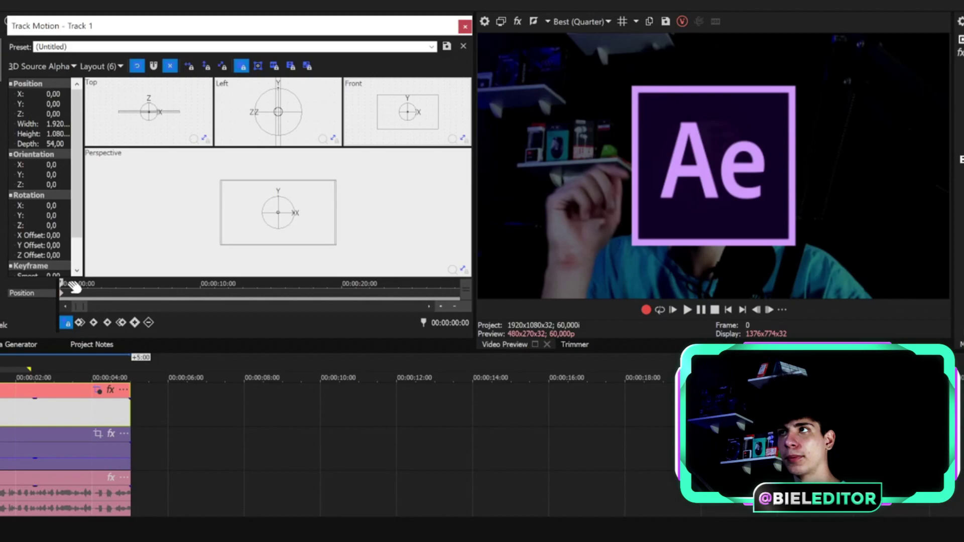
Place a Track Motion position keyframe at 00:00:05:00, the logo clip's end, and return to the first keyframe
{"action": "left_click_drag", "start_coordinate": [62, 293], "coordinate": [102, 293]}
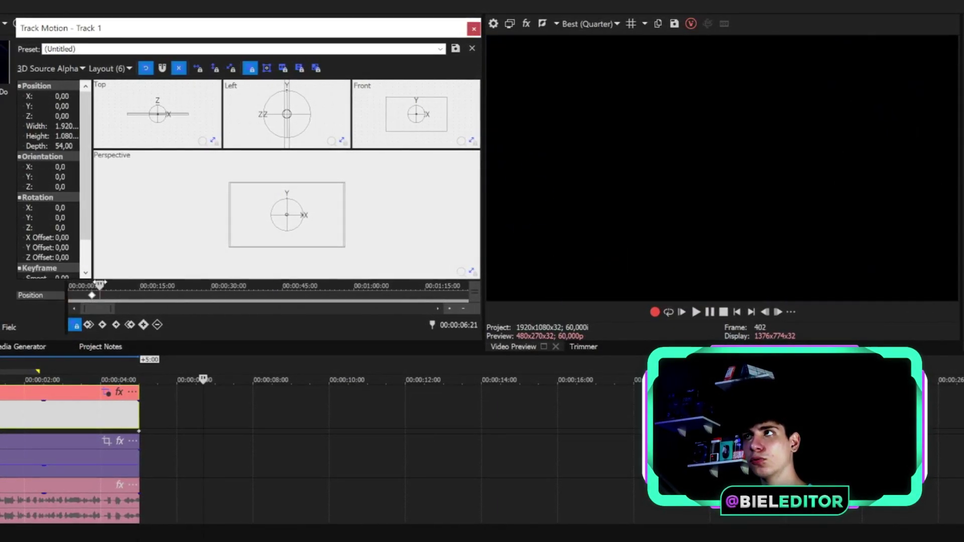
{"action": "left_click_drag", "start_coordinate": [100, 284], "coordinate": [106, 284]}
{"action": "left_click", "coordinate": [56, 440]}
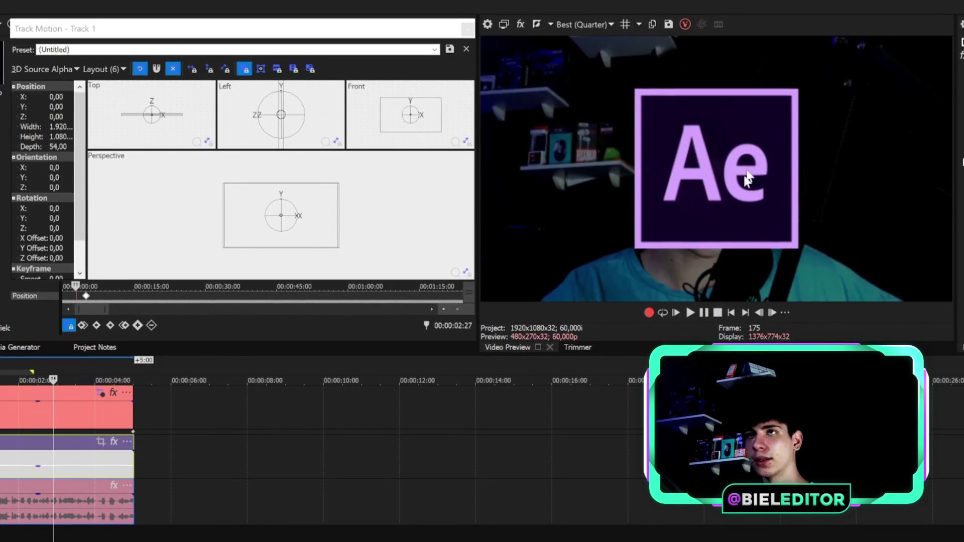
{"action": "left_click", "coordinate": [82, 324]}
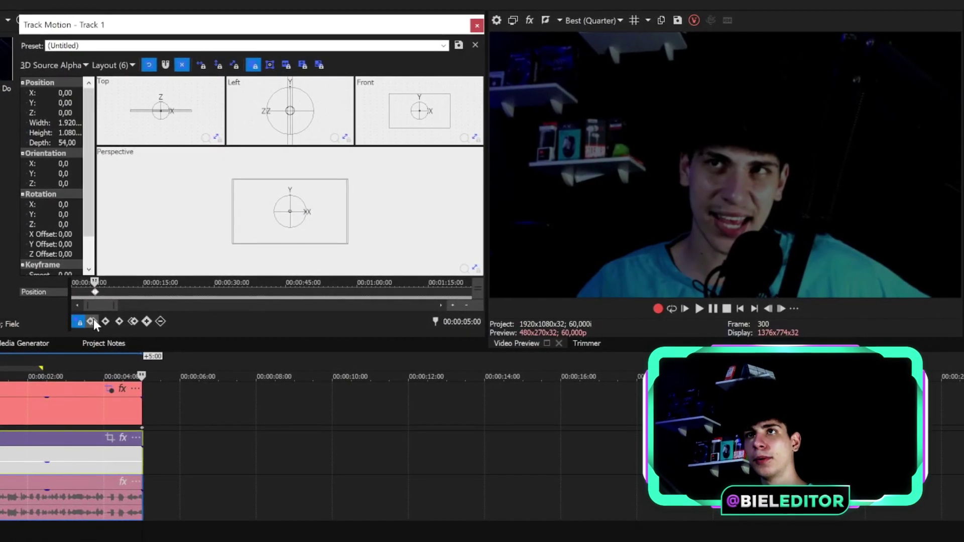
{"action": "left_click", "coordinate": [92, 321]}
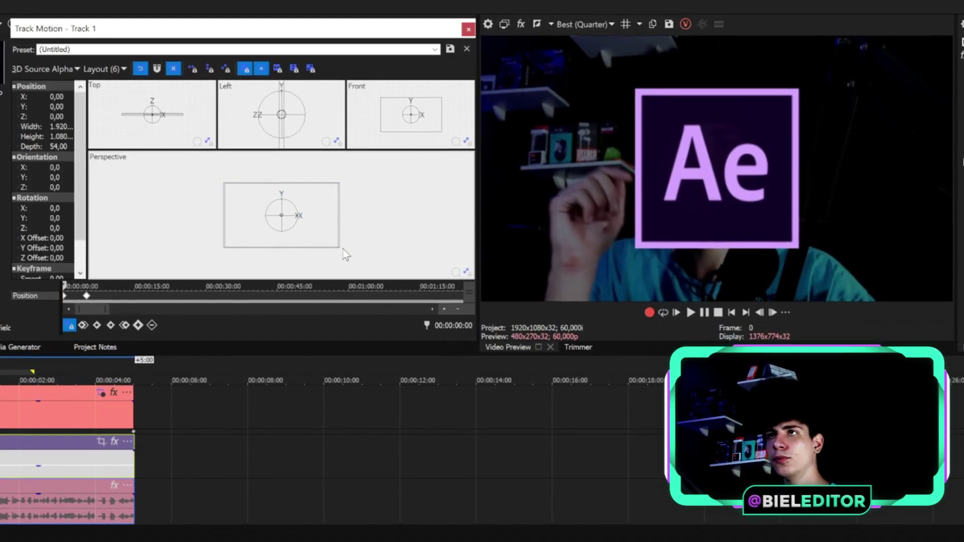
At the first keyframe, shrink the logo and tilt it to about X -32.5, Y -42.2, set the end keyframe to Fast, and play the animation
{"action": "left_click_drag", "start_coordinate": [338, 245], "coordinate": [335, 242]}
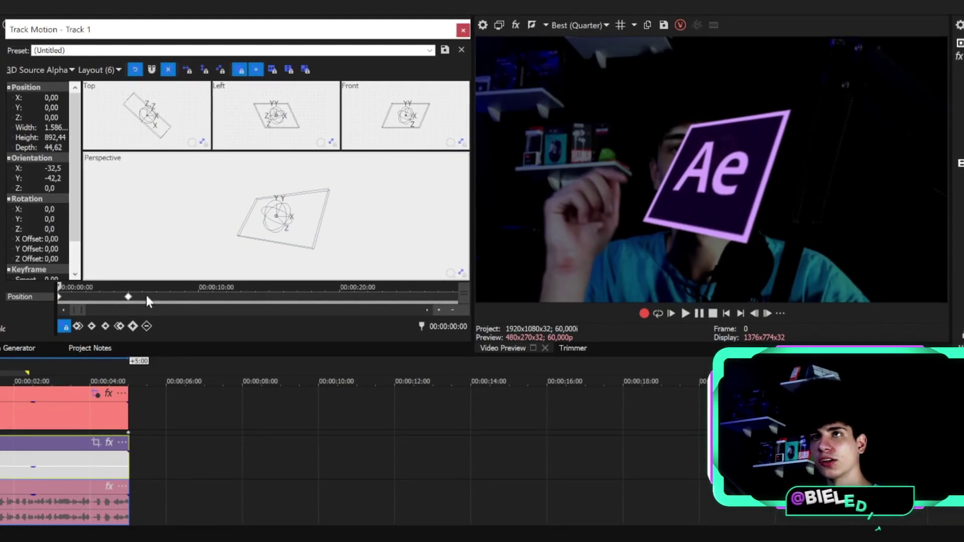
{"action": "right_click", "coordinate": [133, 297]}
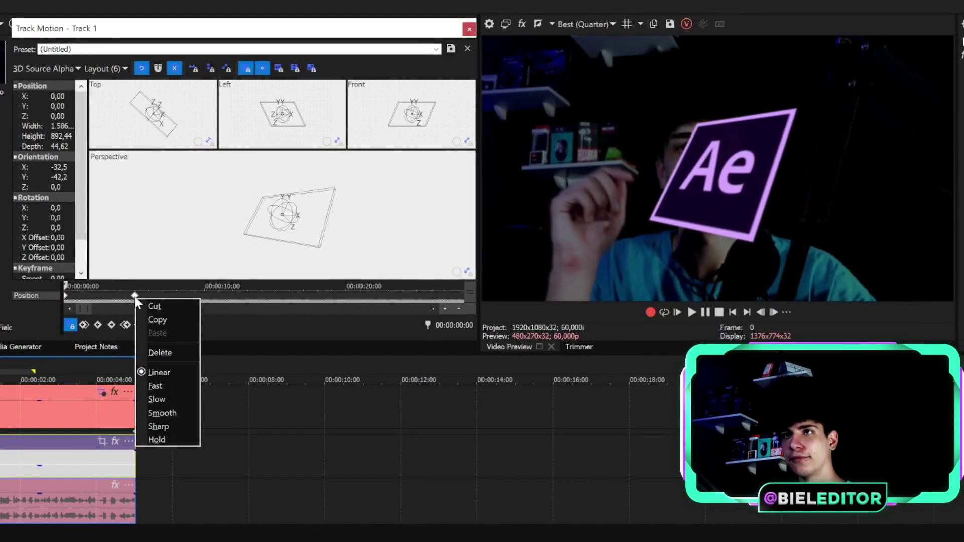
{"action": "left_click", "coordinate": [160, 388]}
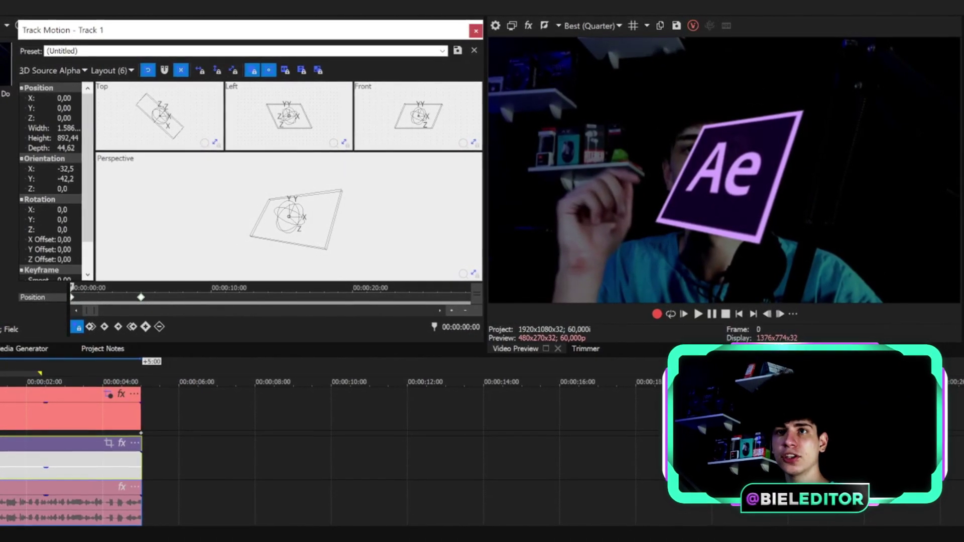
{"action": "key", "text": "space"}
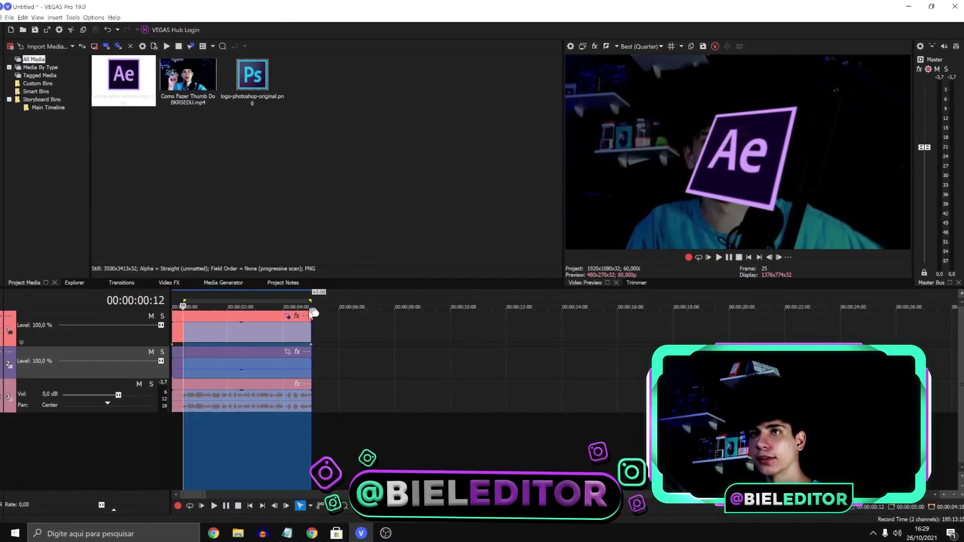
Find BCC Drop Shadow by searching the video effects for "drop" and apply its default preset to the logo clip
{"action": "left_click", "coordinate": [189, 325]}
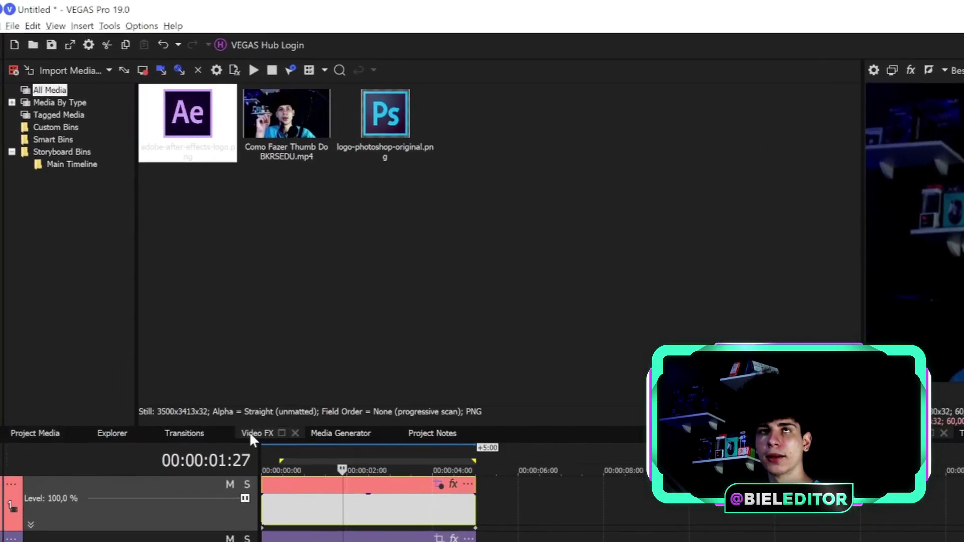
{"action": "left_click", "coordinate": [170, 282]}
{"action": "left_click", "coordinate": [106, 89]}
{"action": "type", "text": "drop"}
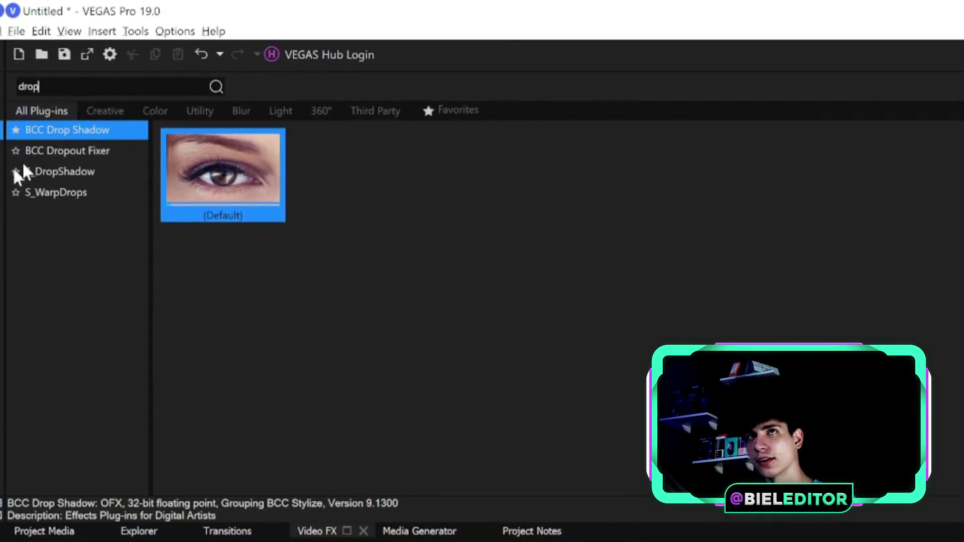
{"action": "left_click_drag", "start_coordinate": [192, 190], "coordinate": [245, 388]}
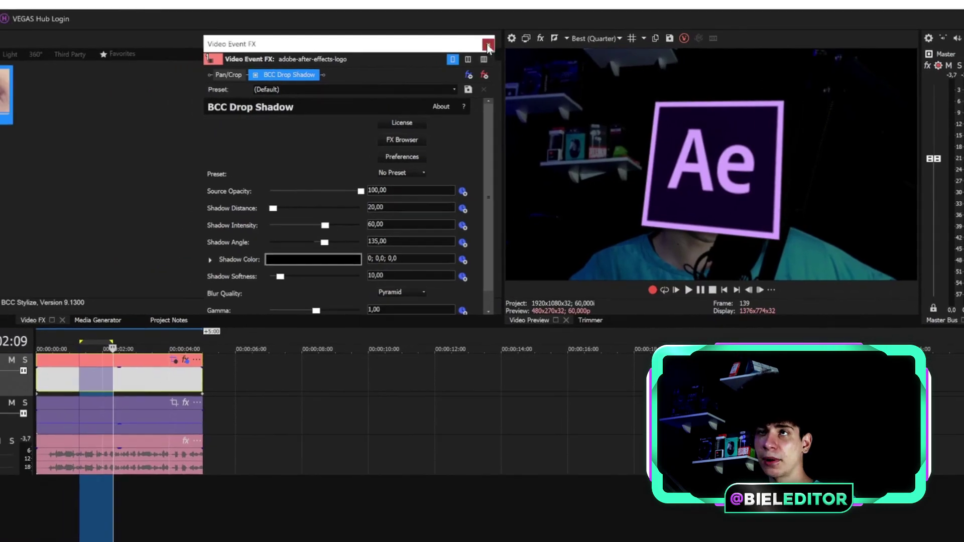
{"action": "left_click", "coordinate": [434, 39]}
{"action": "left_click_drag", "start_coordinate": [168, 443], "coordinate": [286, 442]}
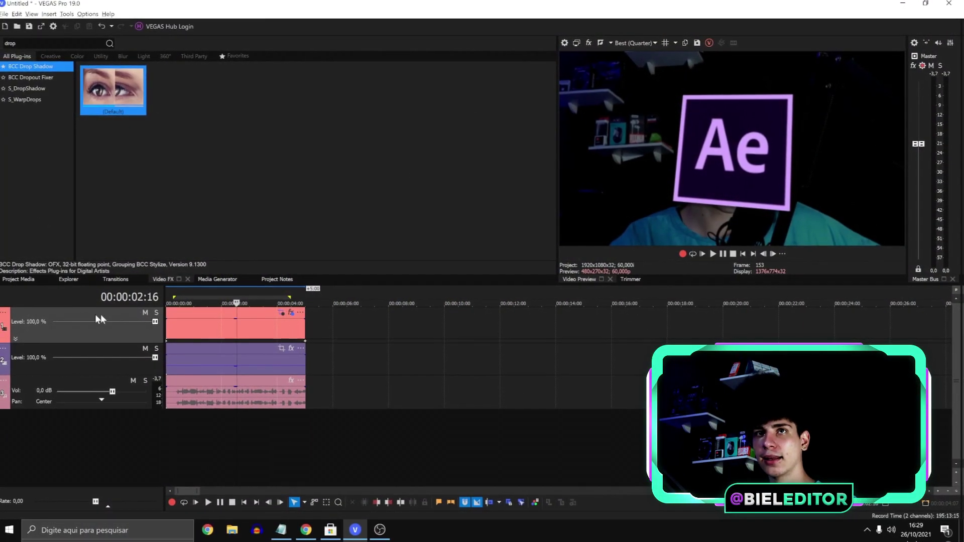
Switch the logo track's Track Motion from 3D to Source Alpha, accepting the 2D conversion with its warning suppressed, and preview another point in the animation
{"action": "left_click", "coordinate": [3, 312]}
{"action": "left_click", "coordinate": [10, 364]}
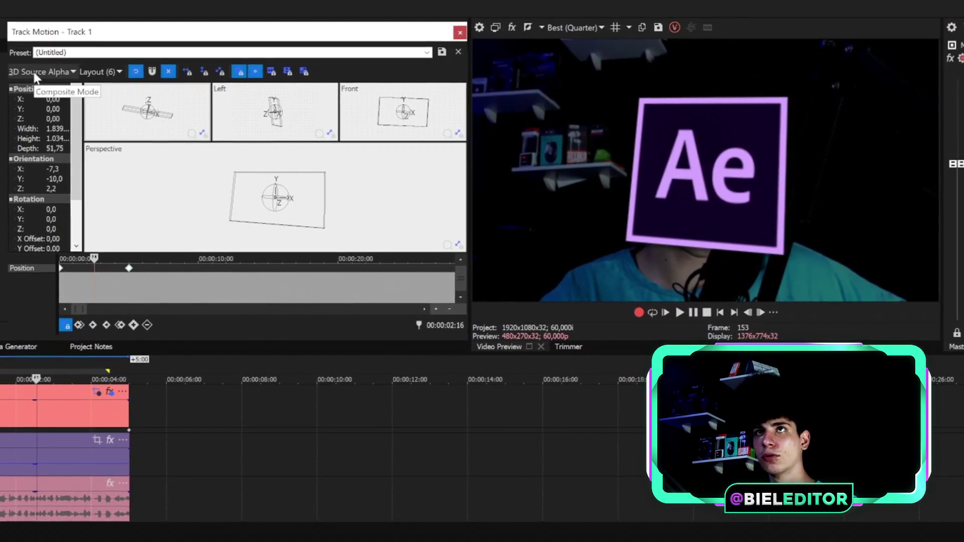
{"action": "left_click", "coordinate": [37, 72]}
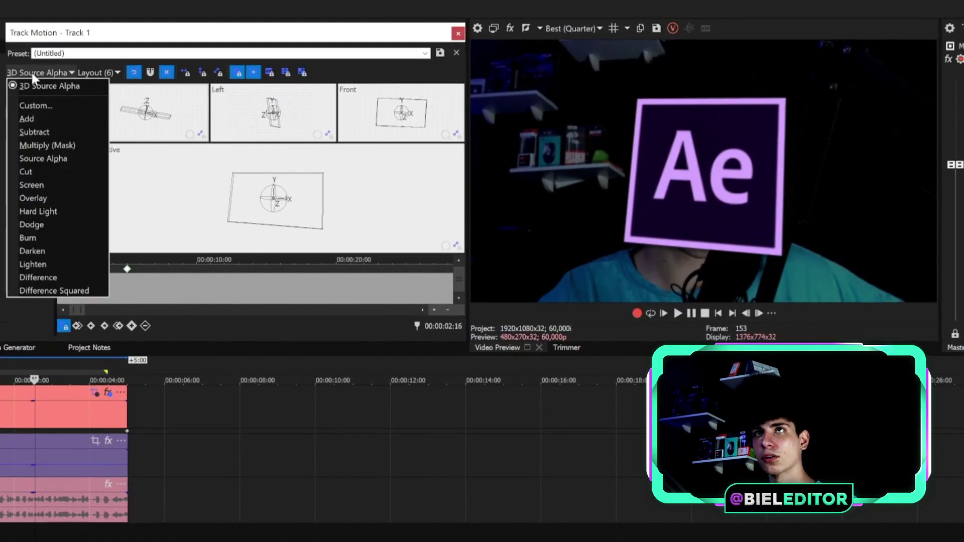
{"action": "left_click", "coordinate": [44, 161]}
{"action": "left_click", "coordinate": [249, 249]}
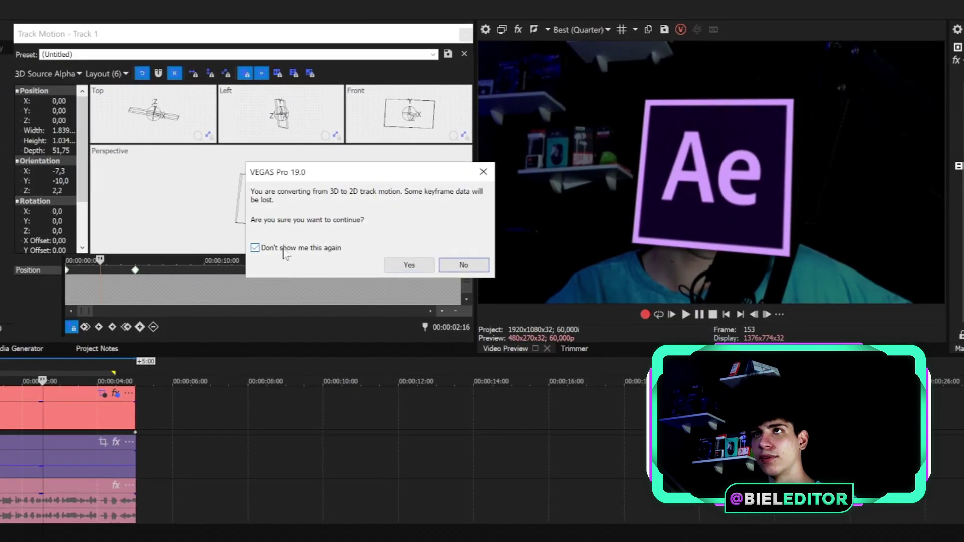
{"action": "left_click", "coordinate": [410, 268]}
{"action": "mouse_move", "coordinate": [108, 263]}
{"action": "left_mouse_down"}
{"action": "mouse_move", "coordinate": [86, 263]}
{"action": "mouse_move", "coordinate": [122, 263]}
{"action": "mouse_move", "coordinate": [91, 263]}
{"action": "left_mouse_up"}
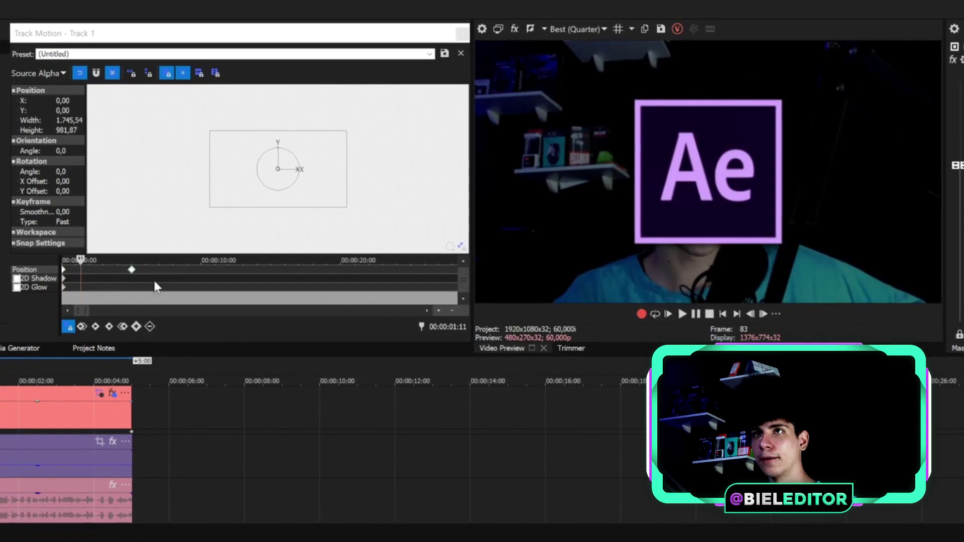
Delete the Track Motion end keyframe, search the video effects for "persp", and apply the default S_WarpPerspective to the logo clip
{"action": "left_click", "coordinate": [132, 270]}
{"action": "left_click", "coordinate": [148, 327]}
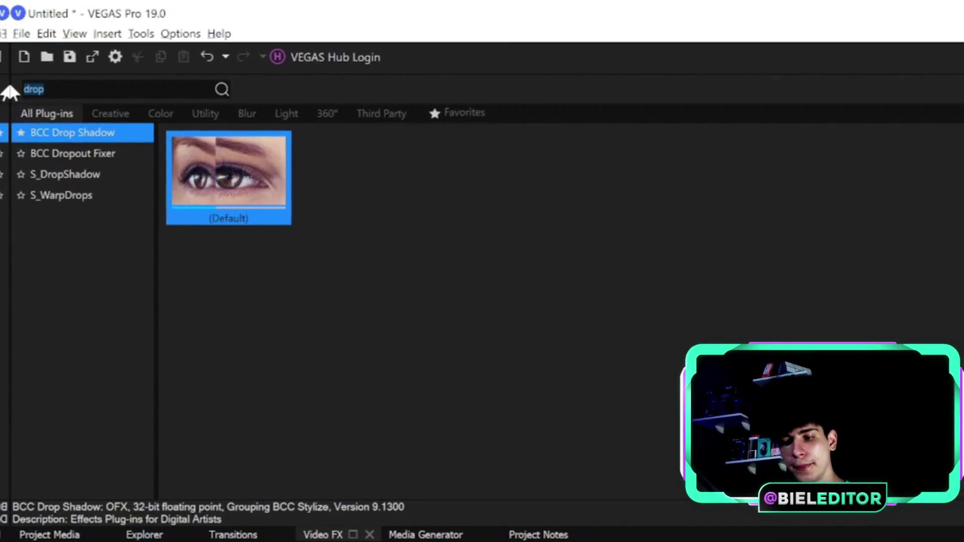
{"action": "type", "text": "pers"}
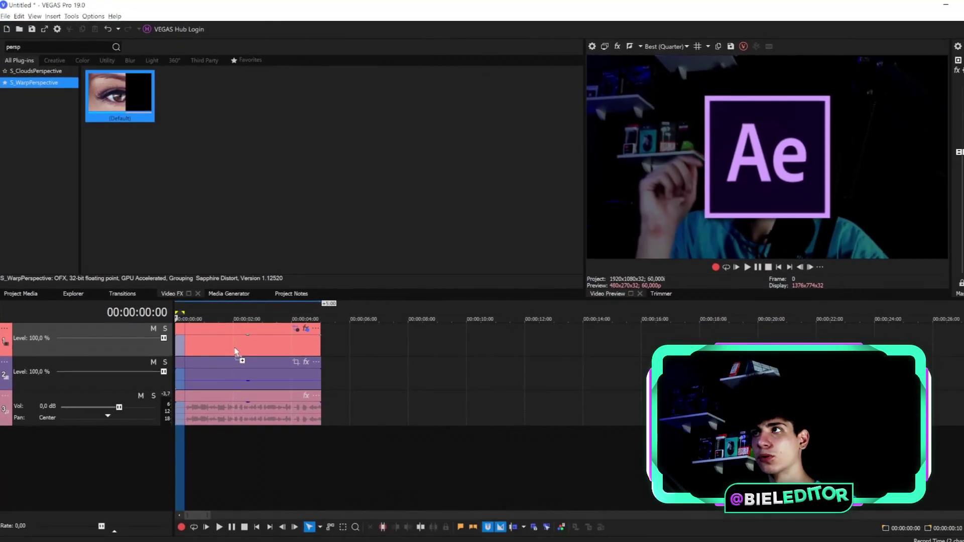
{"action": "left_click_drag", "start_coordinate": [236, 353], "coordinate": [237, 350]}
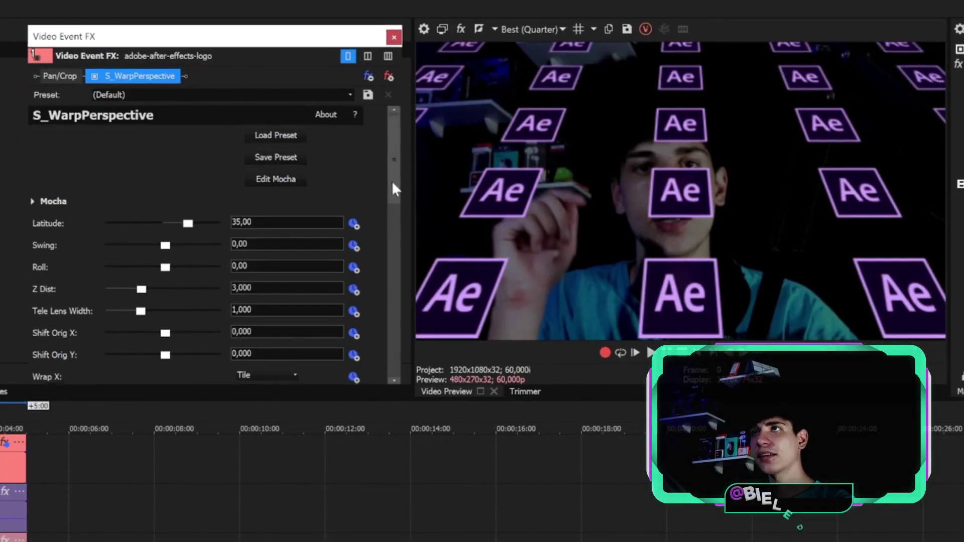
Set both Wrap X and Wrap Y of the S_WarpPerspective effect to No
{"action": "left_click_drag", "start_coordinate": [391, 182], "coordinate": [392, 244]}
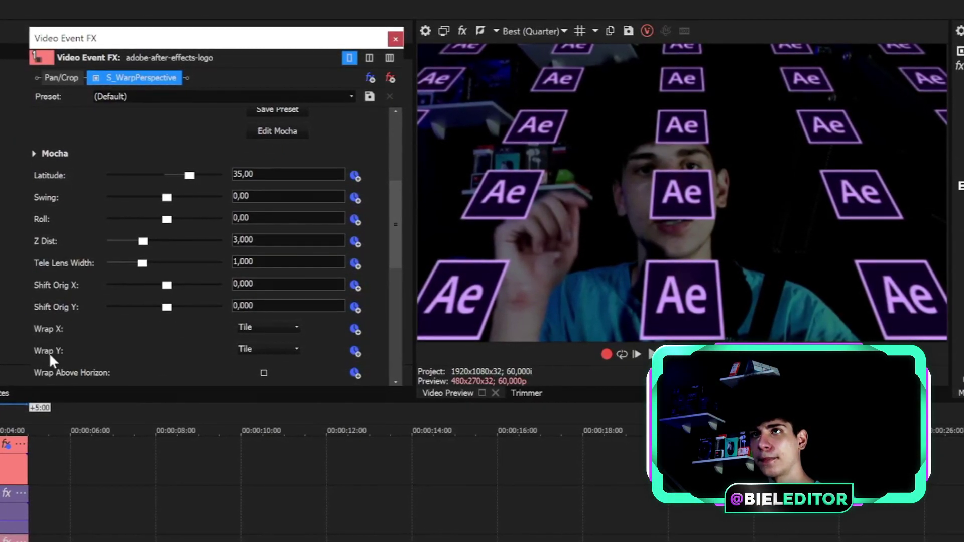
{"action": "left_click", "coordinate": [252, 328]}
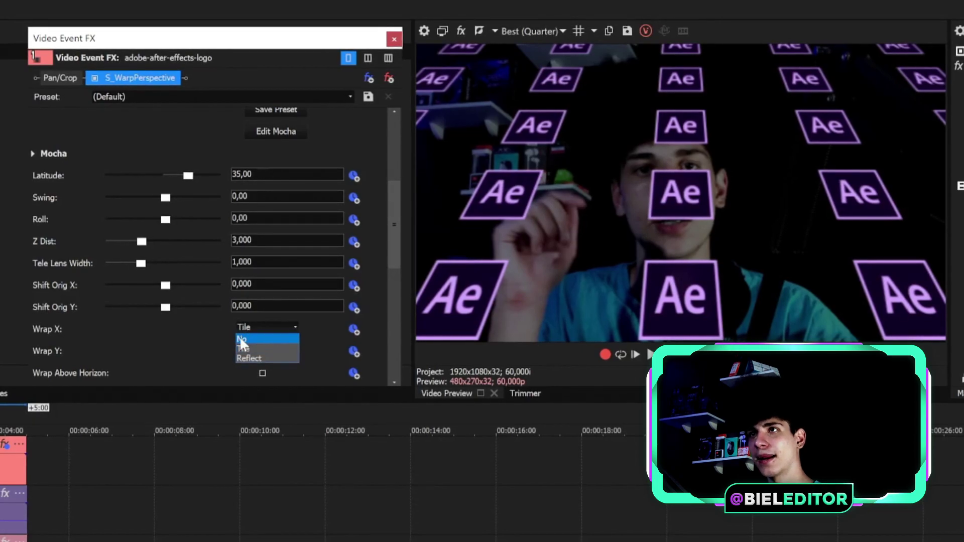
{"action": "left_click", "coordinate": [241, 340]}
{"action": "left_click", "coordinate": [256, 352]}
{"action": "left_click", "coordinate": [248, 362]}
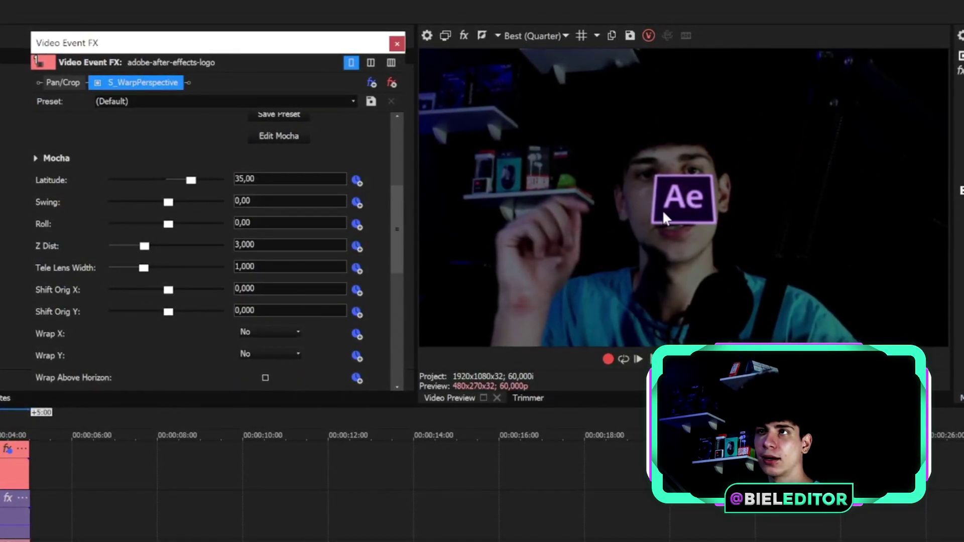
Try Reflect as the Wrap Y mode of the logo's perspective effect and return it to No
{"action": "left_click", "coordinate": [274, 352]}
{"action": "left_click", "coordinate": [265, 382]}
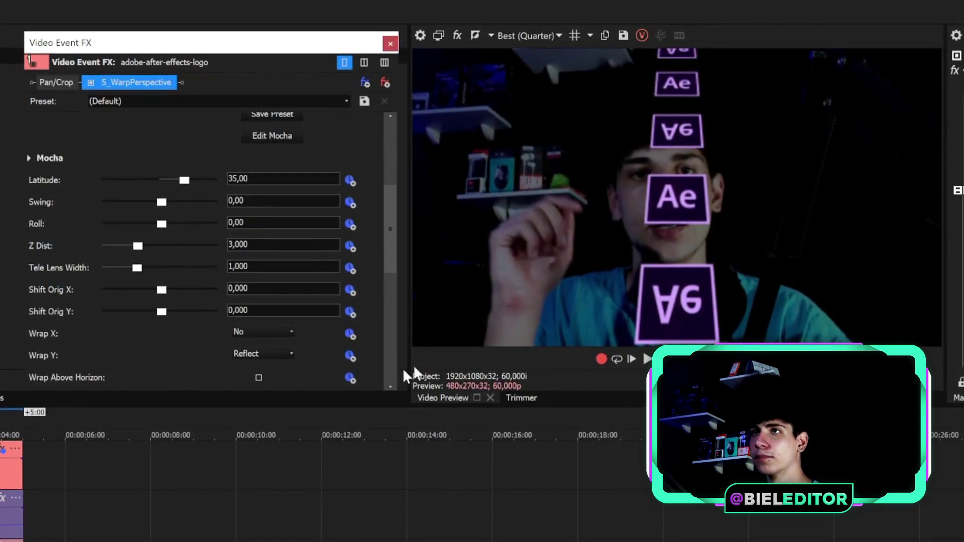
{"action": "left_click", "coordinate": [252, 354]}
{"action": "left_click", "coordinate": [248, 366]}
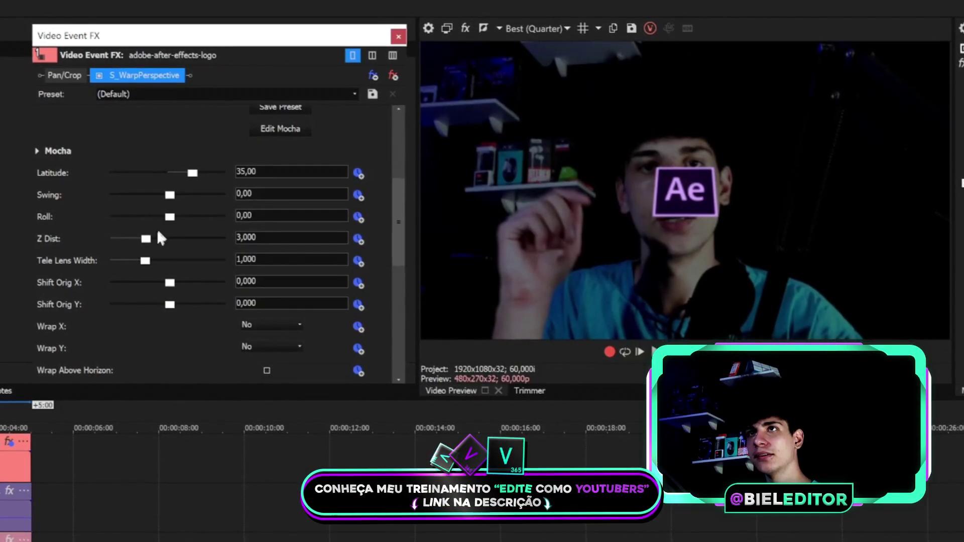
Set the perspective effect's Z Dist to about 0,856, try out the Latitude and Swing tilts, and set Latitude to 0
{"action": "left_click_drag", "start_coordinate": [137, 241], "coordinate": [110, 248]}
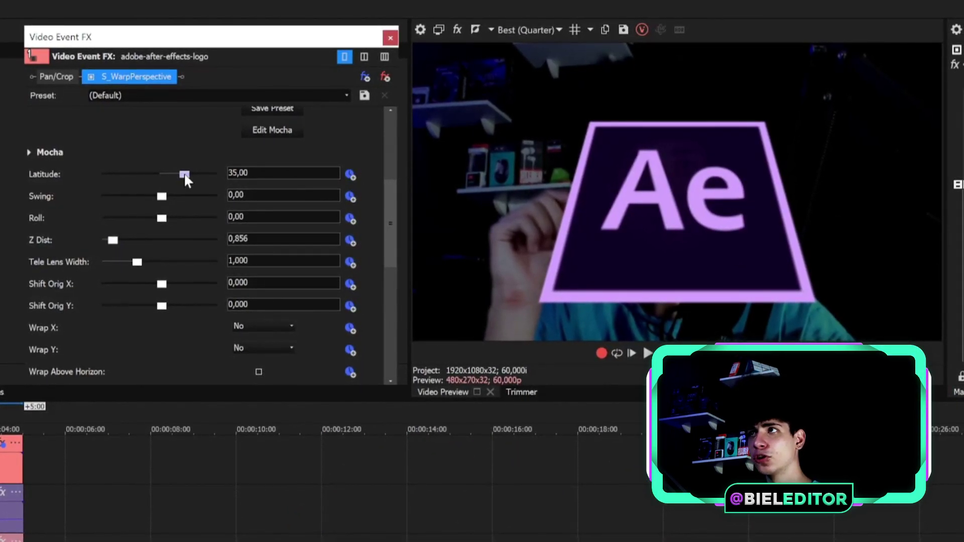
{"action": "left_click_drag", "start_coordinate": [159, 178], "coordinate": [187, 178]}
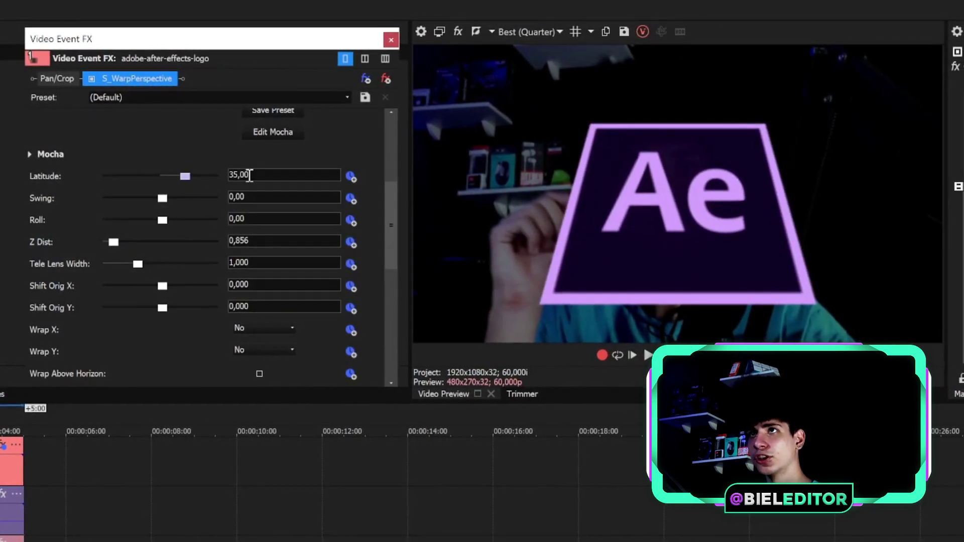
{"action": "double_click", "coordinate": [185, 174]}
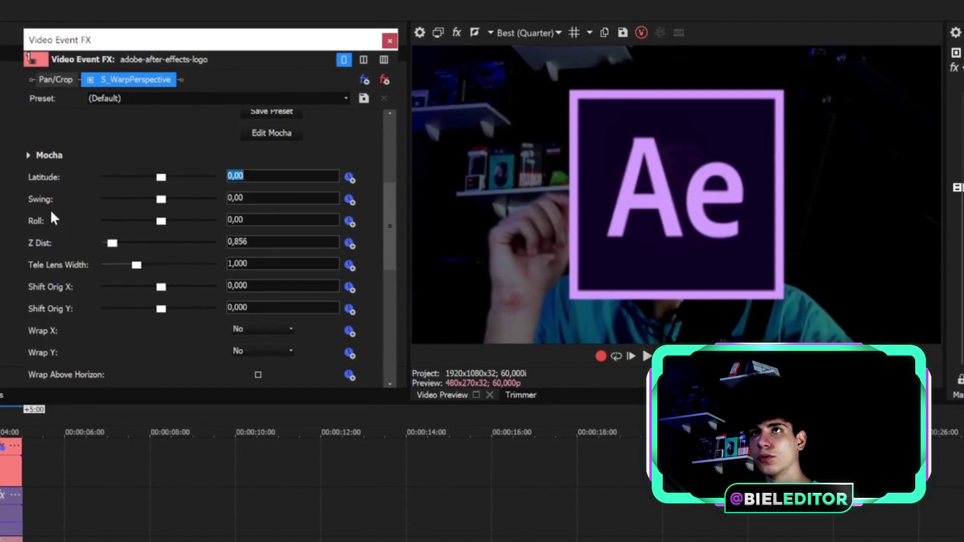
{"action": "left_click_drag", "start_coordinate": [145, 205], "coordinate": [168, 199]}
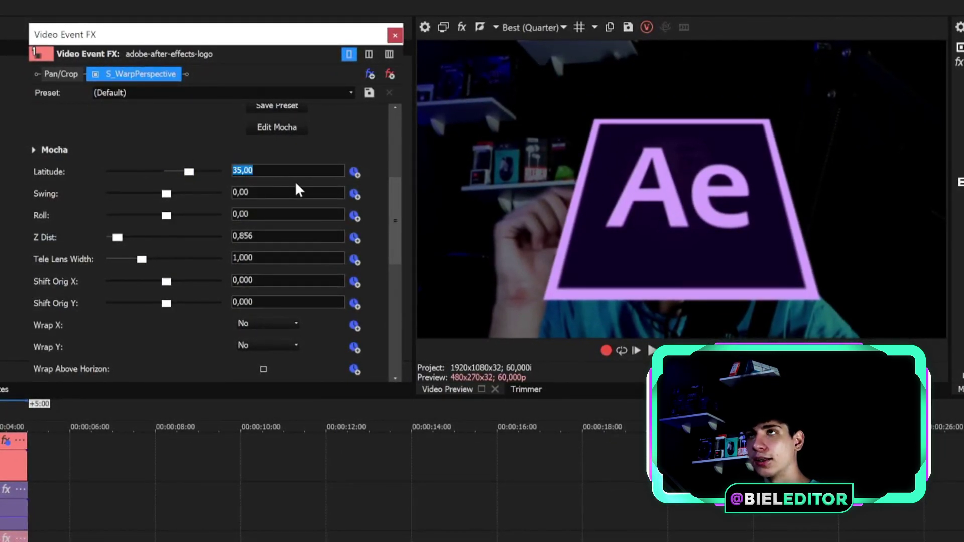
{"action": "type", "text": "0"}
{"action": "key", "text": "Return"}
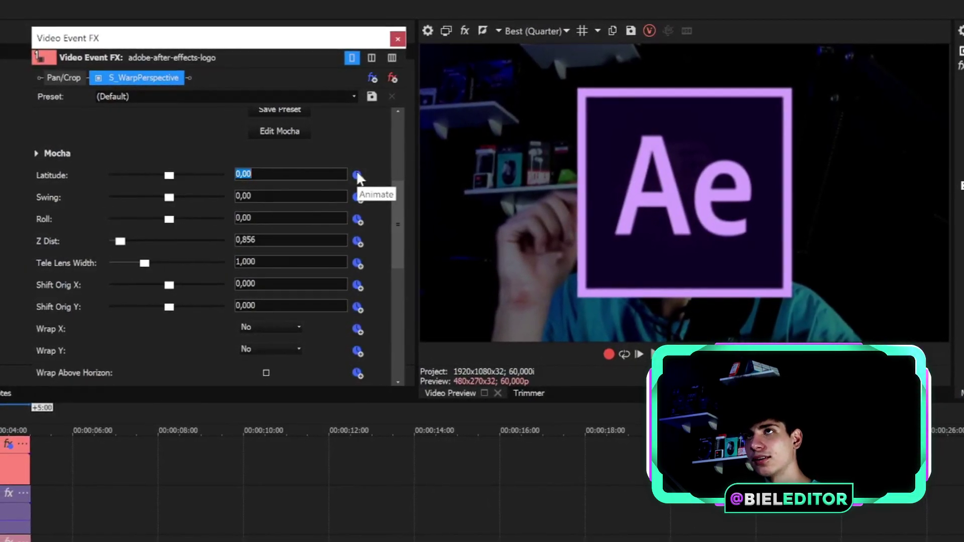
Enable keyframe animation for the Latitude, Swing and Z Dist parameters
{"action": "left_click", "coordinate": [357, 175]}
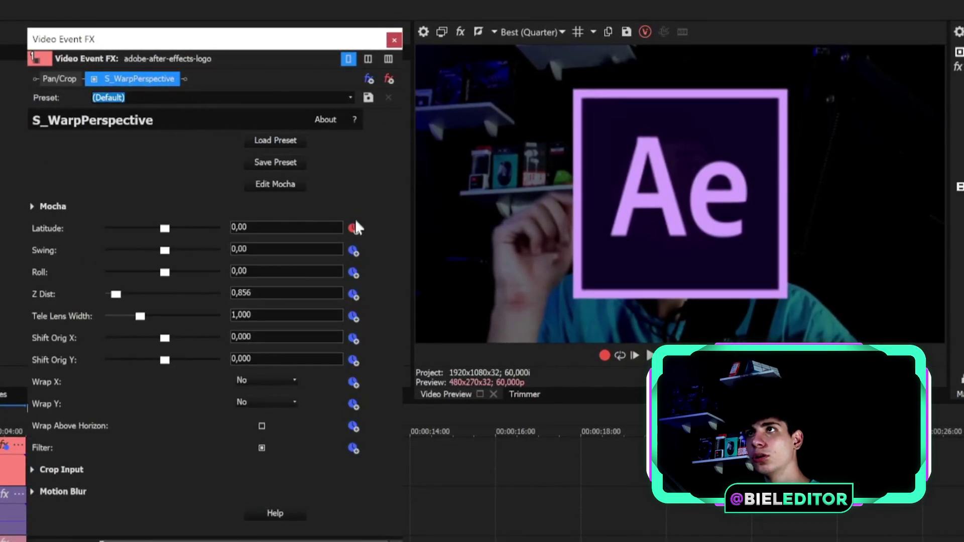
{"action": "left_click", "coordinate": [354, 248]}
{"action": "left_click", "coordinate": [354, 294]}
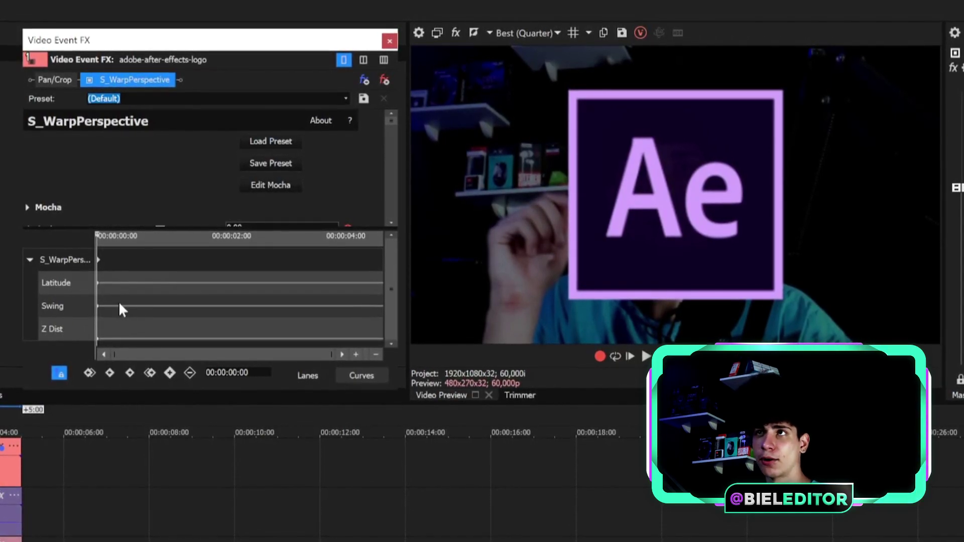
Move the S_WarpPerspective start keyframe, including all its animated parameters, to the end of the logo clip
{"action": "left_click", "coordinate": [97, 262]}
{"action": "left_click_drag", "start_coordinate": [96, 265], "coordinate": [105, 267]}
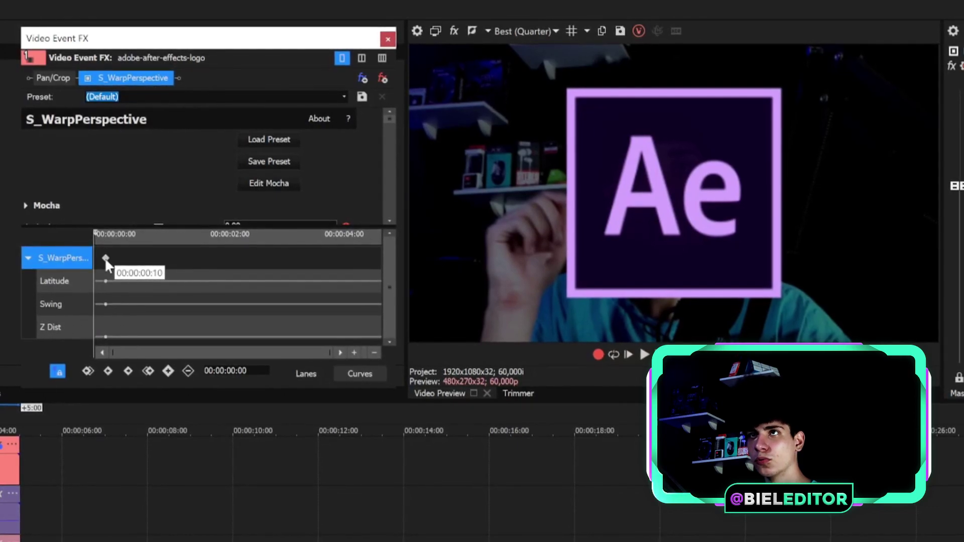
{"action": "left_click_drag", "start_coordinate": [460, 242], "coordinate": [460, 240]}
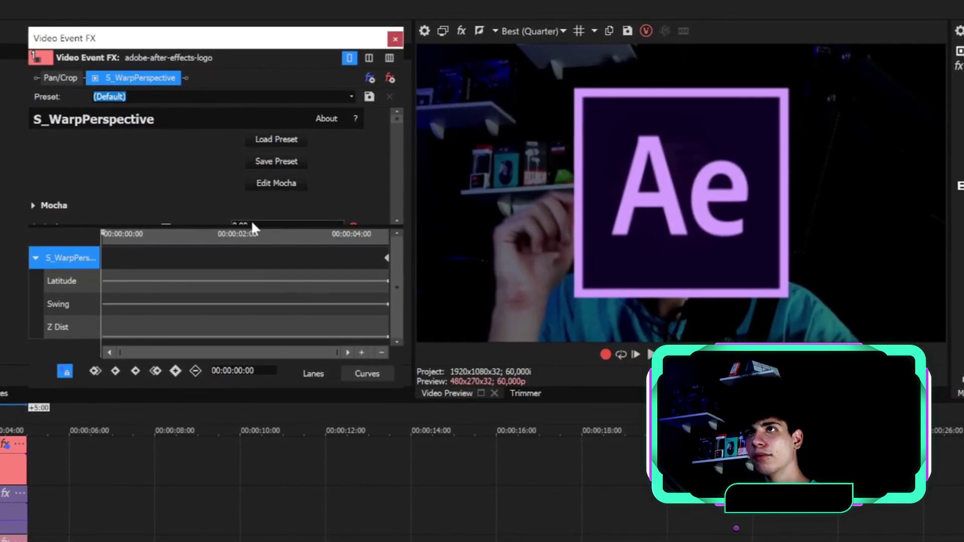
At 00:00:00:00, set the perspective effect's Latitude to 20
{"action": "scroll", "coordinate": [289, 170], "scroll_direction": "down", "scroll_amount": 1}
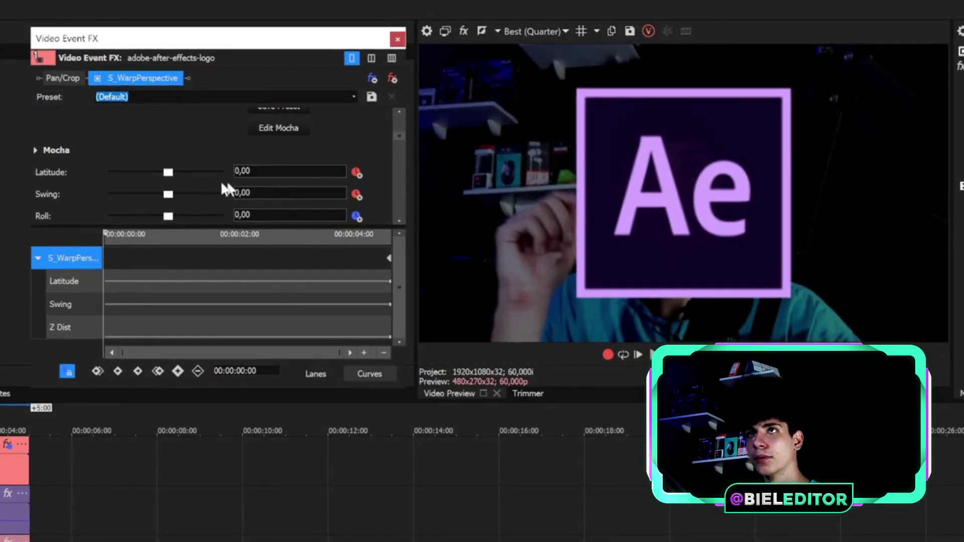
{"action": "left_click", "coordinate": [233, 171]}
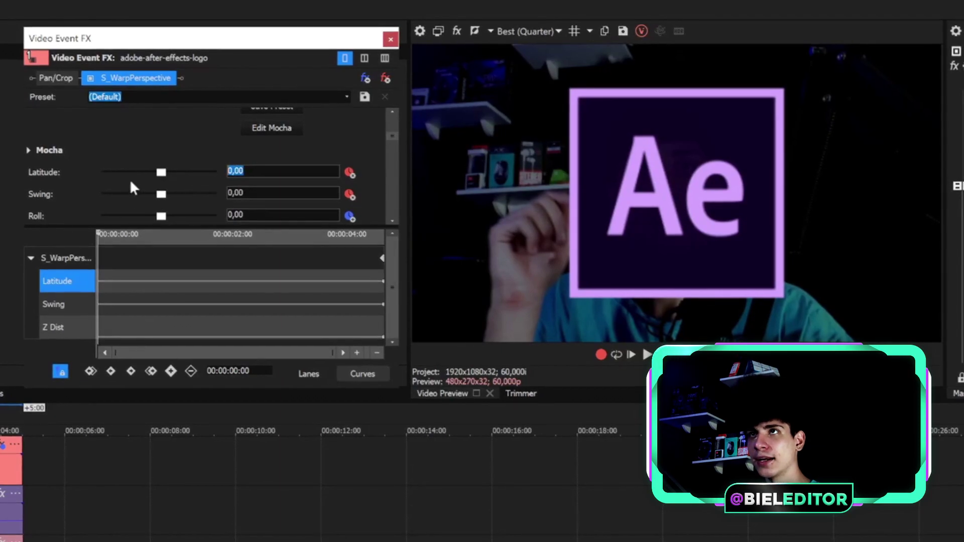
{"action": "left_click_drag", "start_coordinate": [161, 172], "coordinate": [183, 176]}
{"action": "left_click_drag", "start_coordinate": [268, 173], "coordinate": [123, 173]}
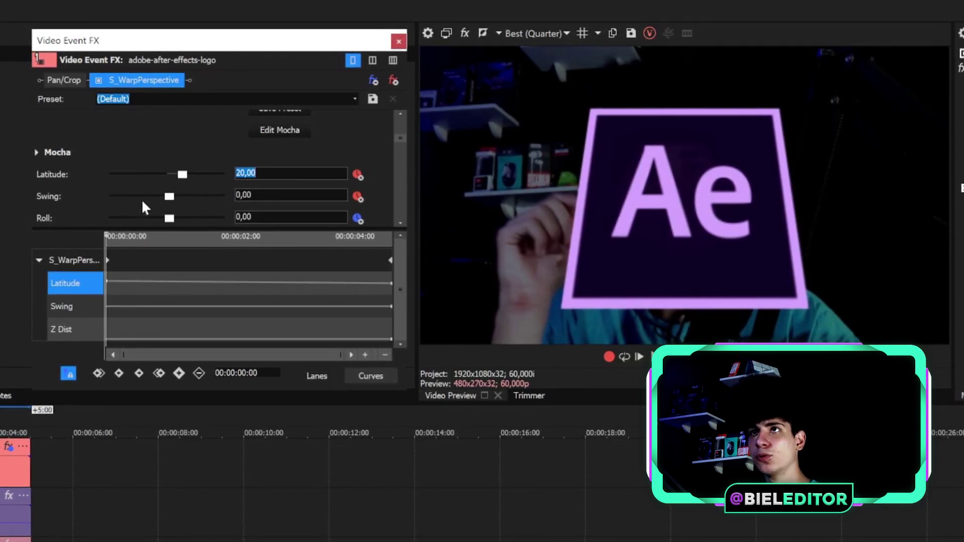
At 00:00:00:00, set Swing to -20 and raise Z Dist to about 1,646 so the logo starts smaller and rotated
{"action": "left_click_drag", "start_coordinate": [171, 199], "coordinate": [165, 197]}
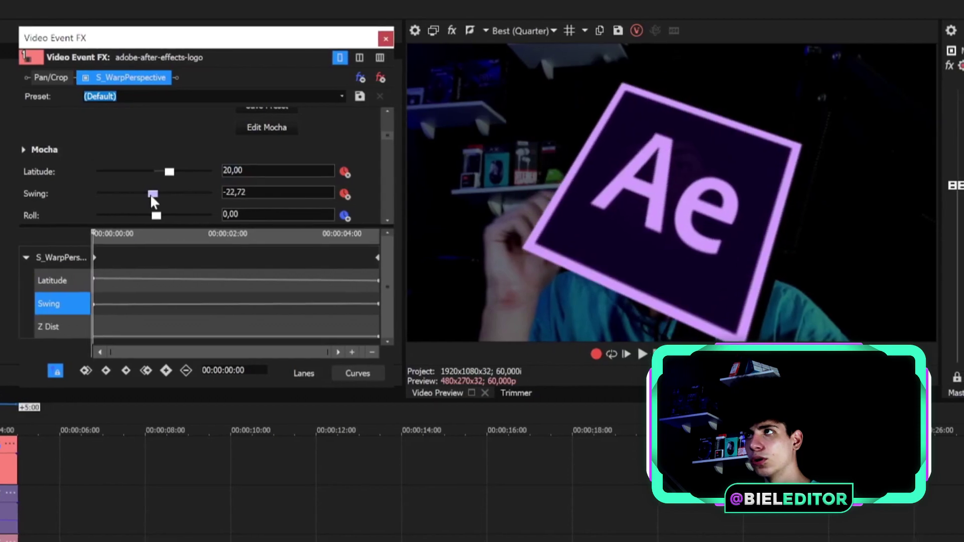
{"action": "left_click", "coordinate": [267, 193]}
{"action": "type", "text": "-20"}
{"action": "key", "text": "Return"}
{"action": "left_click_drag", "start_coordinate": [388, 137], "coordinate": [389, 143]}
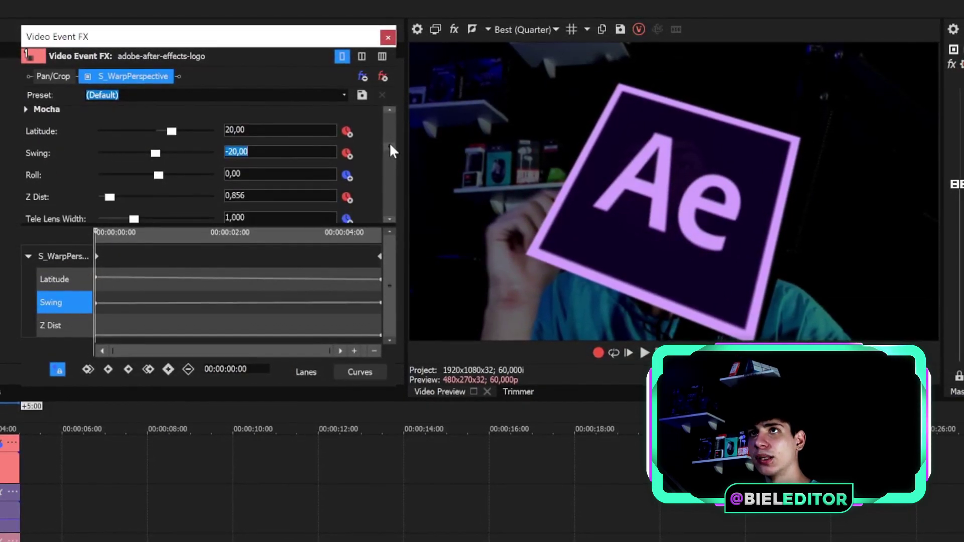
{"action": "left_click_drag", "start_coordinate": [109, 191], "coordinate": [121, 191]}
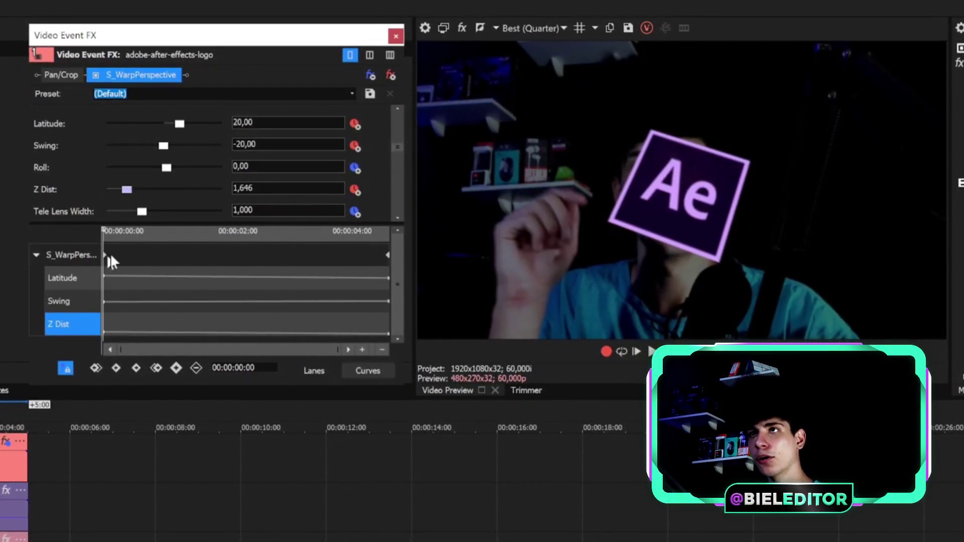
Move the perspective effect's end keyframe from the clip's end back to 00:00:04:07
{"action": "left_click", "coordinate": [68, 279]}
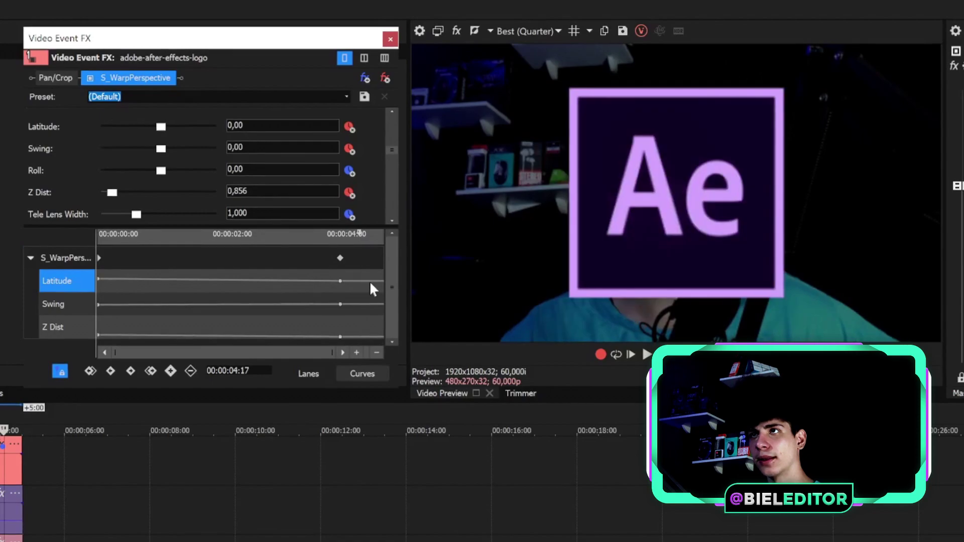
{"action": "left_click_drag", "start_coordinate": [361, 284], "coordinate": [174, 274]}
{"action": "left_click_drag", "start_coordinate": [63, 264], "coordinate": [63, 263]}
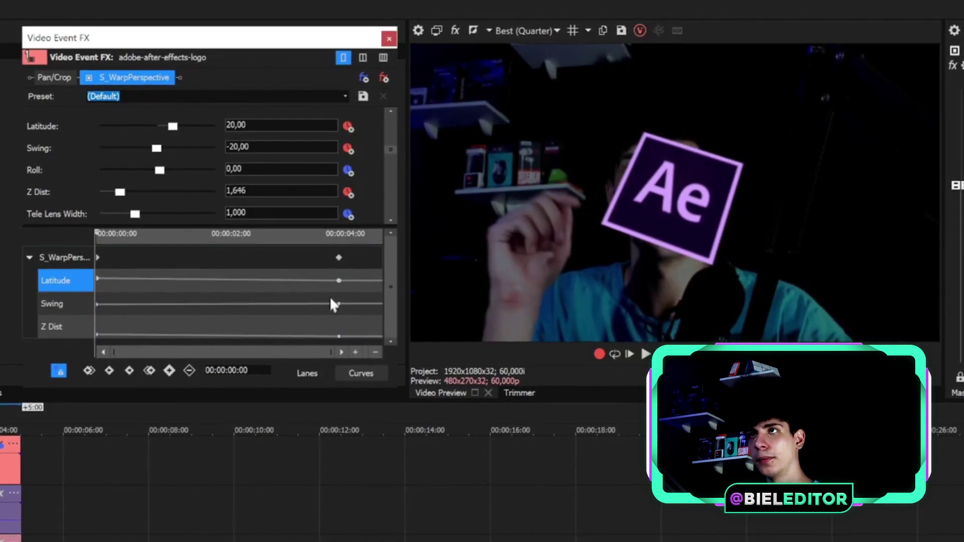
Set the Latitude, Swing and Z Dist keyframes at 00:00:04:07 to Fast Fade interpolation
{"action": "right_click", "coordinate": [340, 282]}
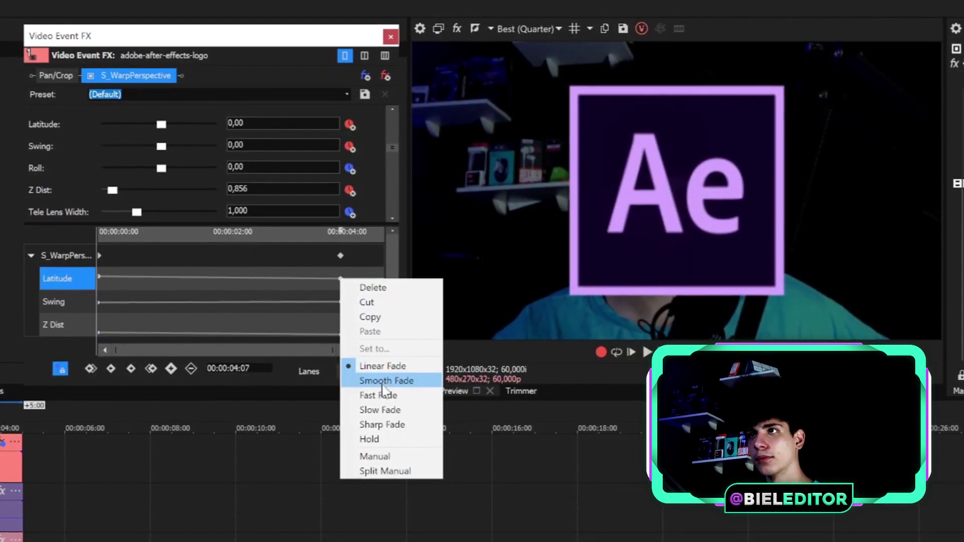
{"action": "left_click", "coordinate": [380, 395]}
{"action": "left_click", "coordinate": [359, 301]}
{"action": "left_click_drag", "start_coordinate": [361, 305], "coordinate": [35, 309]}
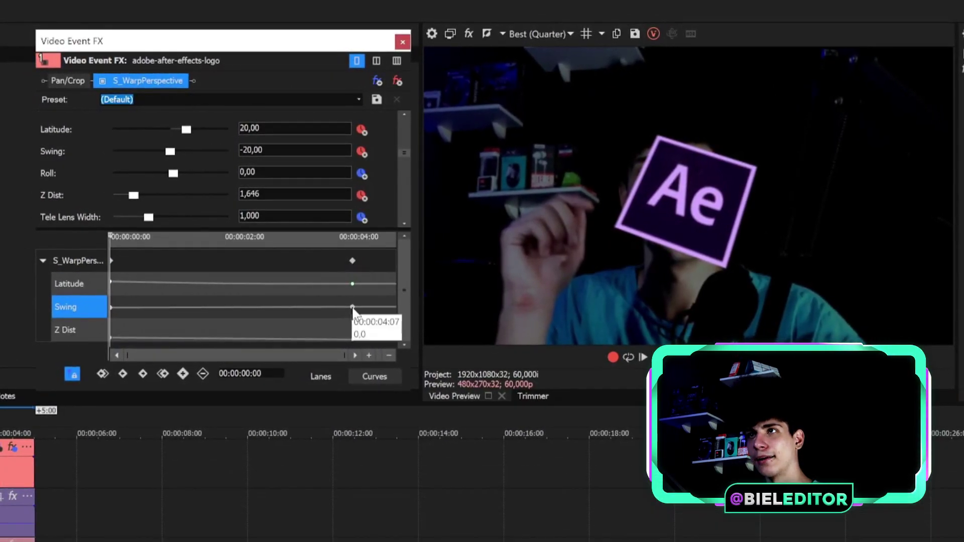
{"action": "left_click", "coordinate": [353, 307]}
{"action": "right_click", "coordinate": [353, 339]}
{"action": "left_click", "coordinate": [392, 452]}
Move the perspective effect's second keyframe to the end of the clip and play the animation
{"action": "mouse_move", "coordinate": [353, 262]}
{"action": "left_mouse_down"}
{"action": "mouse_move", "coordinate": [371, 264]}
{"action": "mouse_move", "coordinate": [361, 268]}
{"action": "left_mouse_up"}
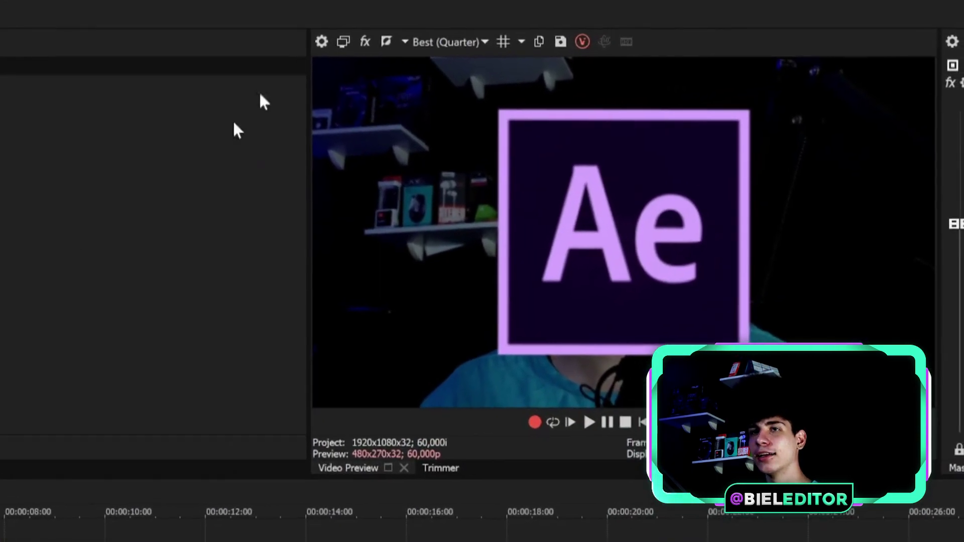
{"action": "key", "text": "space"}
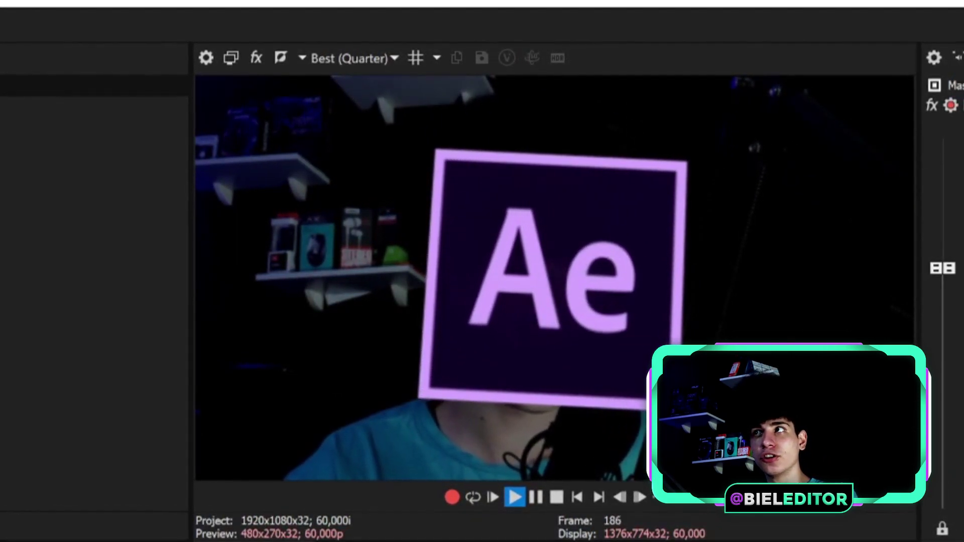
{"action": "key", "text": "space"}
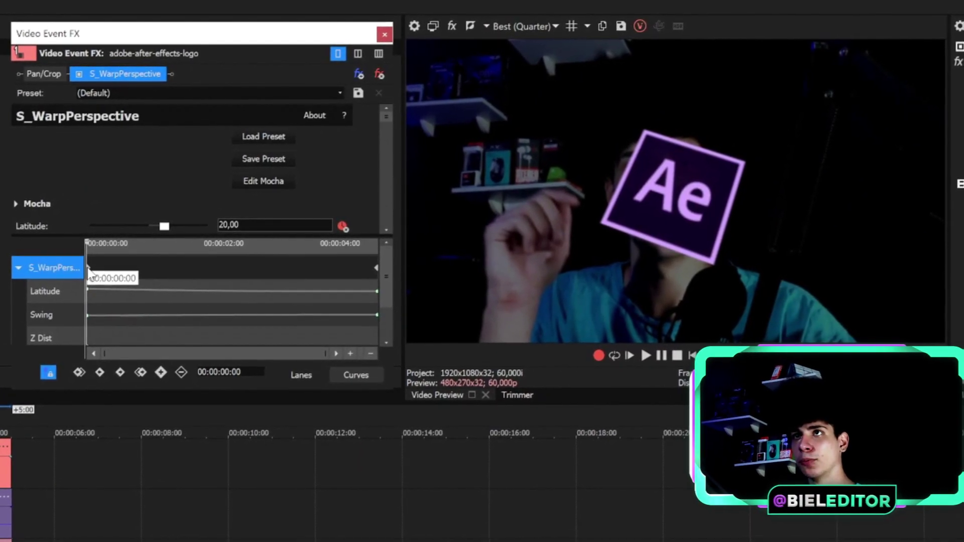
At the first keyframe, raise Latitude to about 47,01, make Swing more negative for a stronger rotation, and close the effect settings
{"action": "left_click_drag", "start_coordinate": [161, 227], "coordinate": [179, 227]}
{"action": "scroll", "coordinate": [243, 200], "scroll_direction": "down", "scroll_amount": 1}
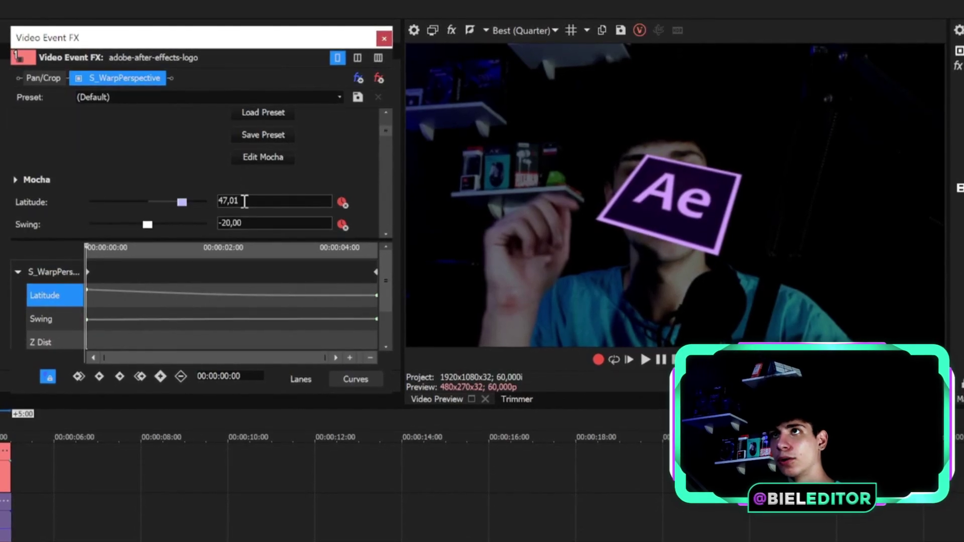
{"action": "left_click_drag", "start_coordinate": [150, 226], "coordinate": [146, 225]}
{"action": "left_click", "coordinate": [387, 37]}
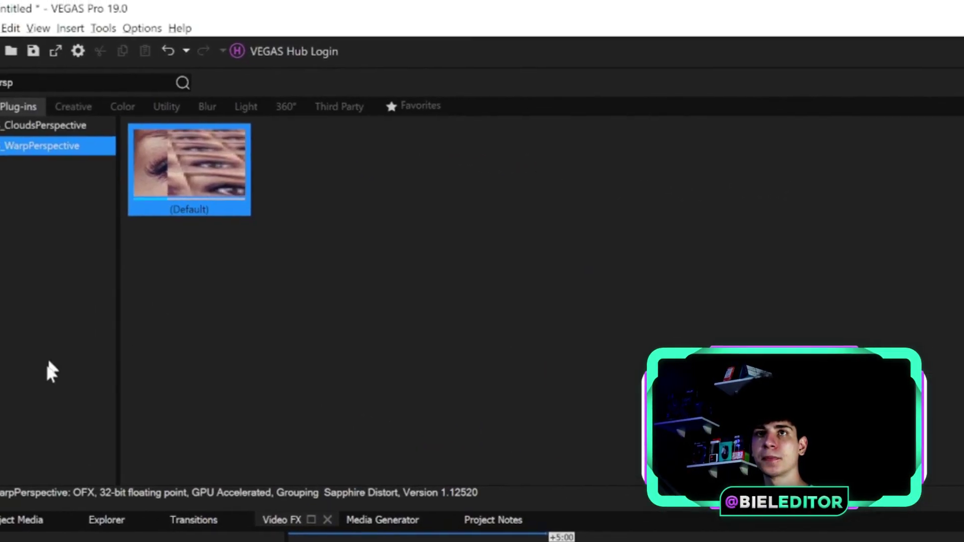
Apply the default BCC Light Sweep preset from the favorite effects to the logo clip
{"action": "left_click", "coordinate": [444, 114]}
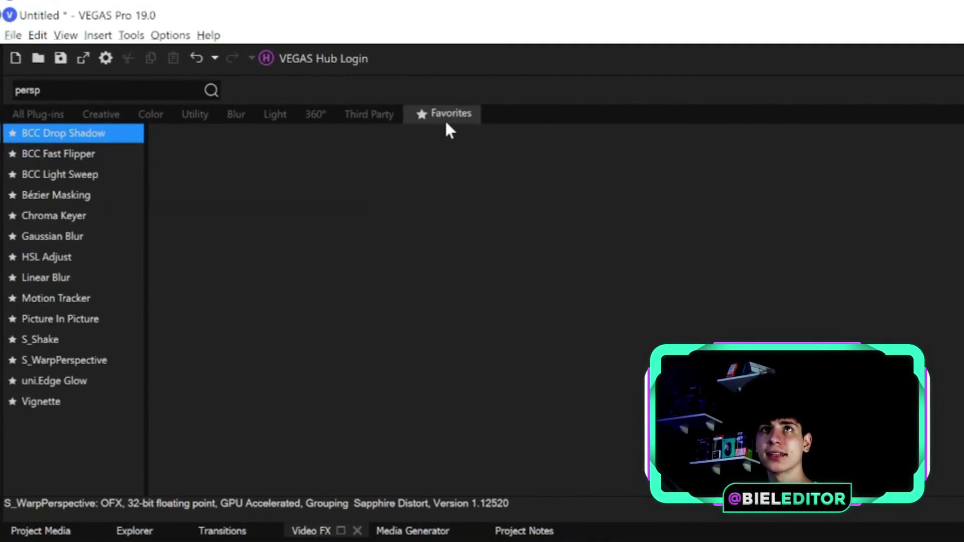
{"action": "left_click", "coordinate": [61, 174]}
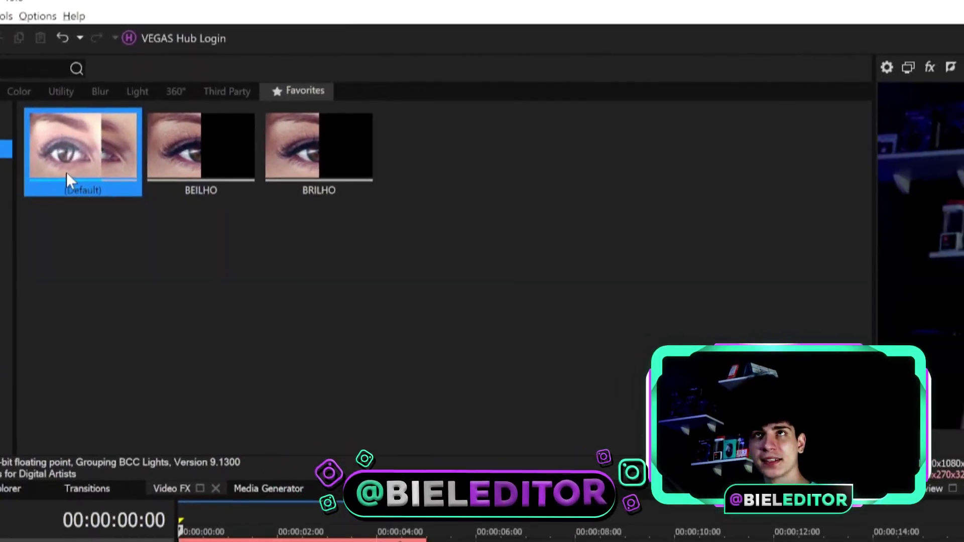
{"action": "left_click_drag", "start_coordinate": [67, 175], "coordinate": [226, 540]}
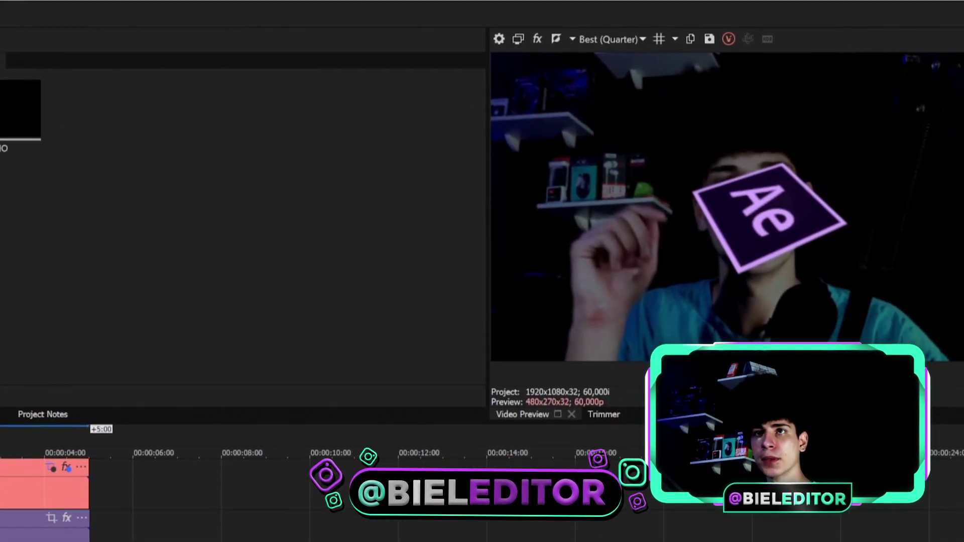
Move the Light Sweep's Light Center off the logo to 0,01; 0,75 and turn on keyframe animation for that parameter
{"action": "left_click", "coordinate": [726, 170]}
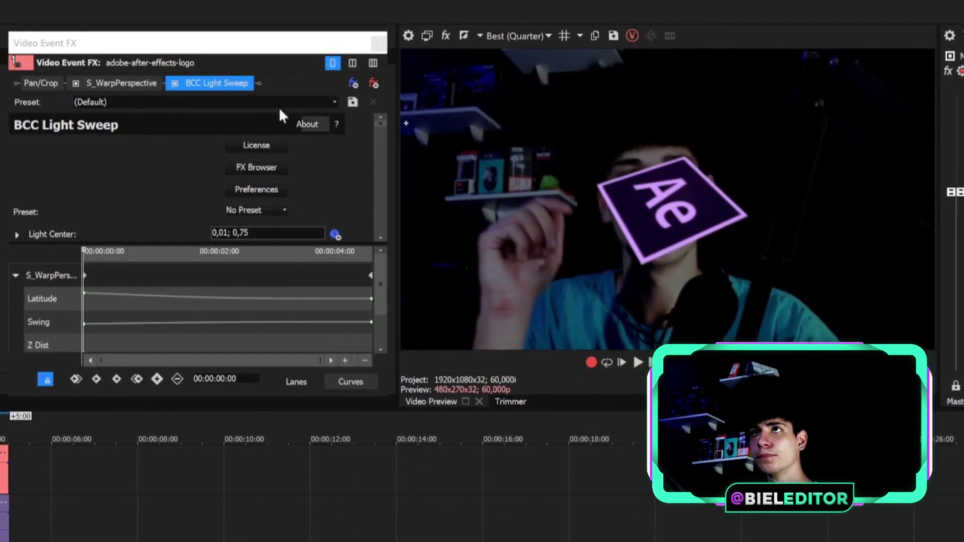
{"action": "scroll", "coordinate": [357, 189], "scroll_direction": "down", "scroll_amount": 2}
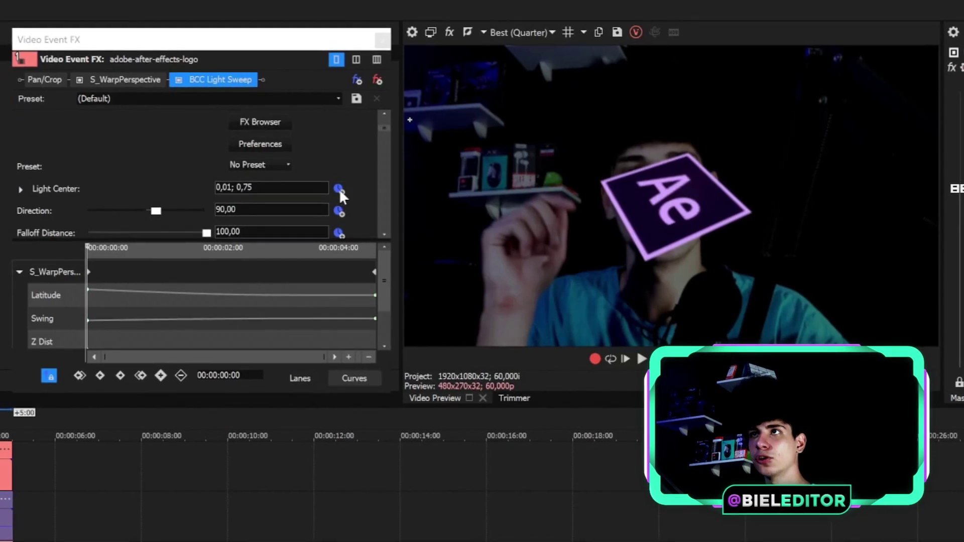
{"action": "left_click", "coordinate": [337, 190]}
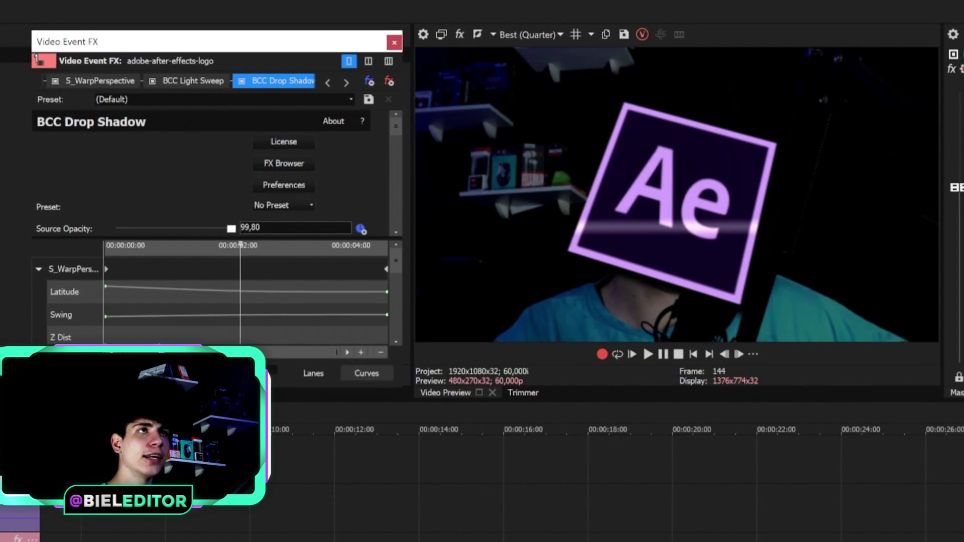
Save the logo clip's effect chain as a plug-in package named "3D vídeo" in the 60FPS folder and close the effect settings
{"action": "left_click", "coordinate": [369, 81]}
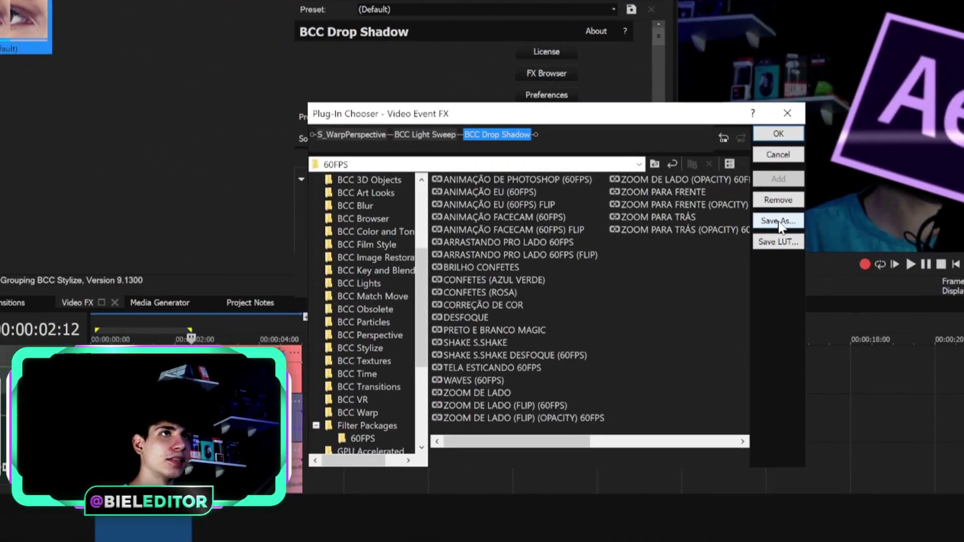
{"action": "left_click", "coordinate": [686, 255]}
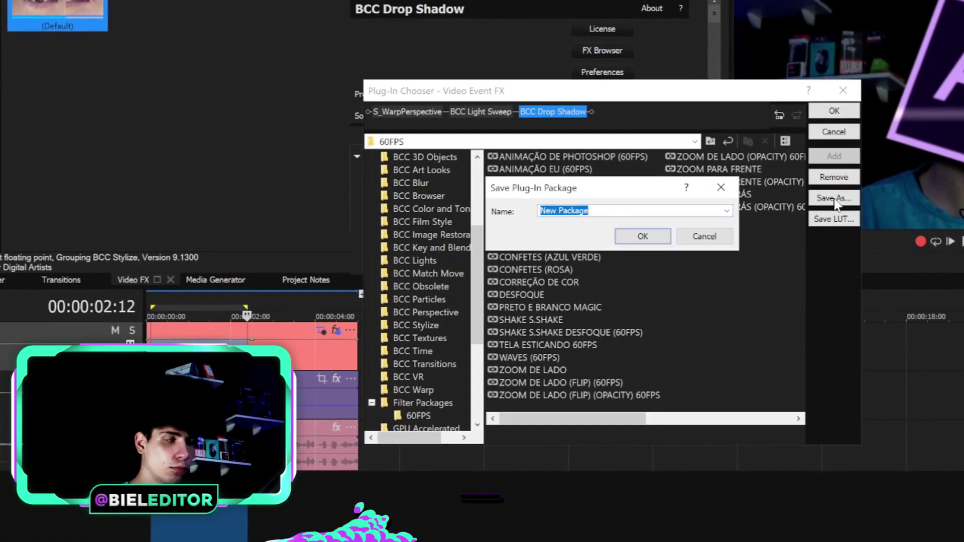
{"action": "type", "text": "3D"}
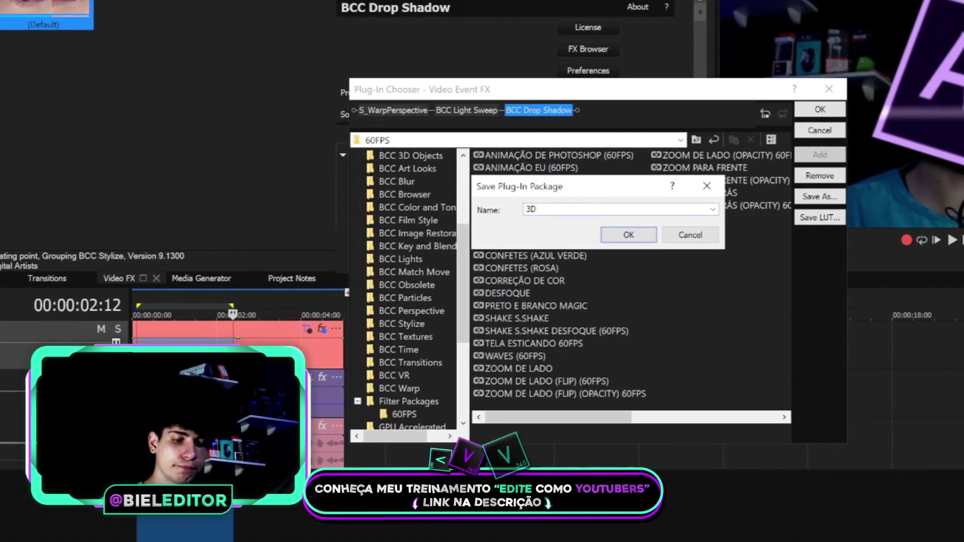
{"action": "type", "text": " vídeo"}
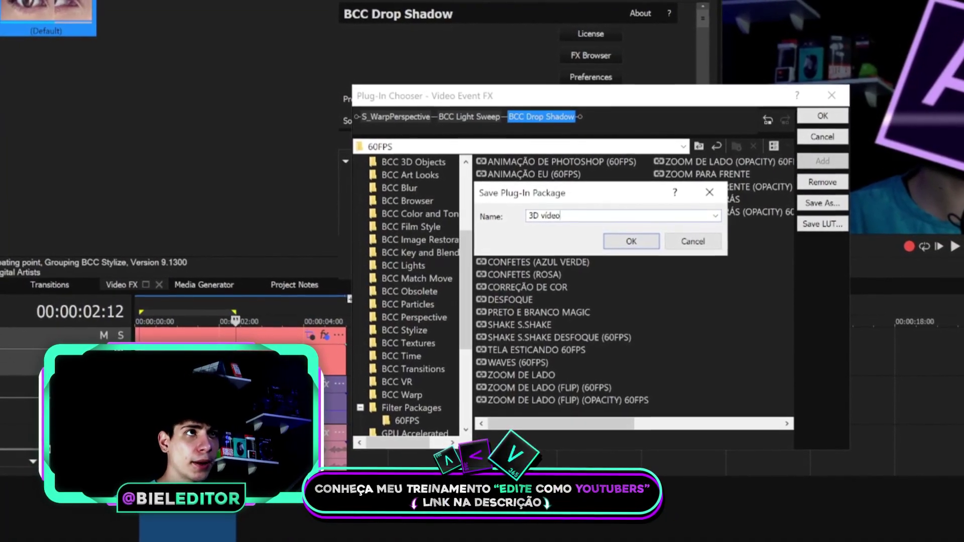
{"action": "left_click", "coordinate": [631, 242]}
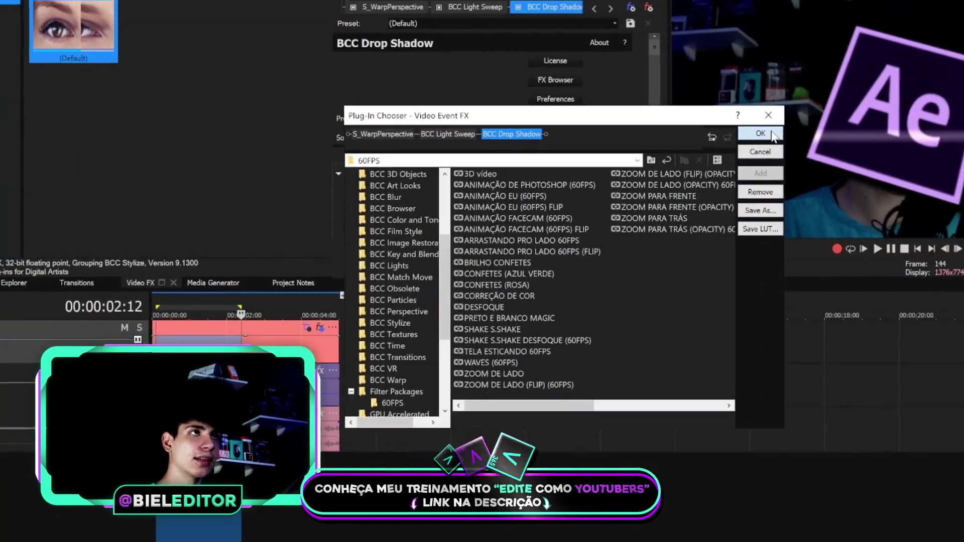
{"action": "left_click", "coordinate": [821, 136]}
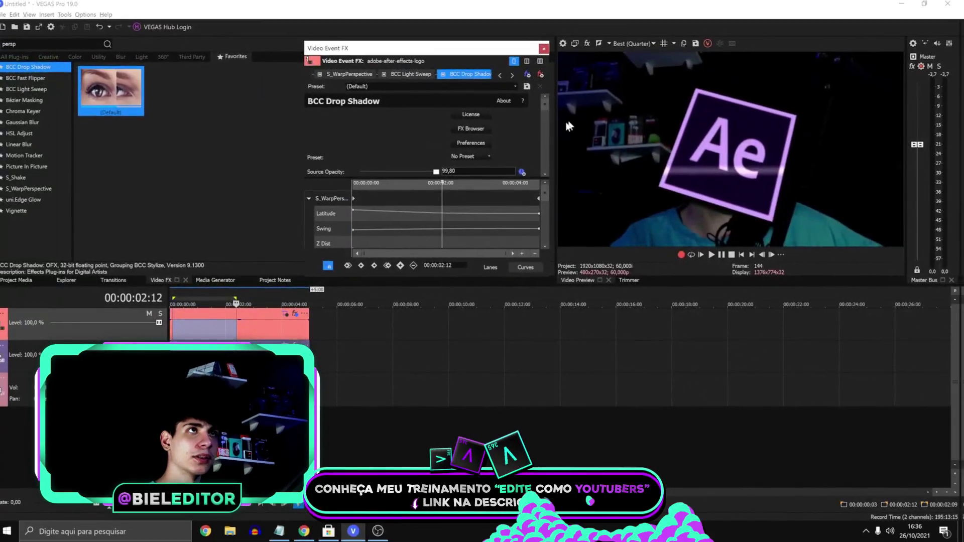
{"action": "left_click", "coordinate": [543, 48]}
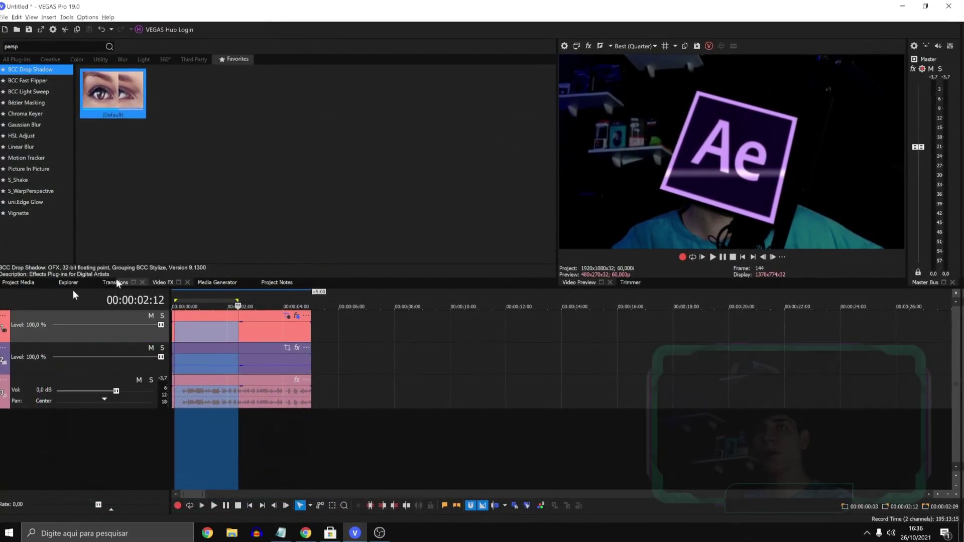
Delete the After Effects logo clip and place logo-photoshop-original.png from the project media on the top track in its place
{"action": "left_click", "coordinate": [17, 282]}
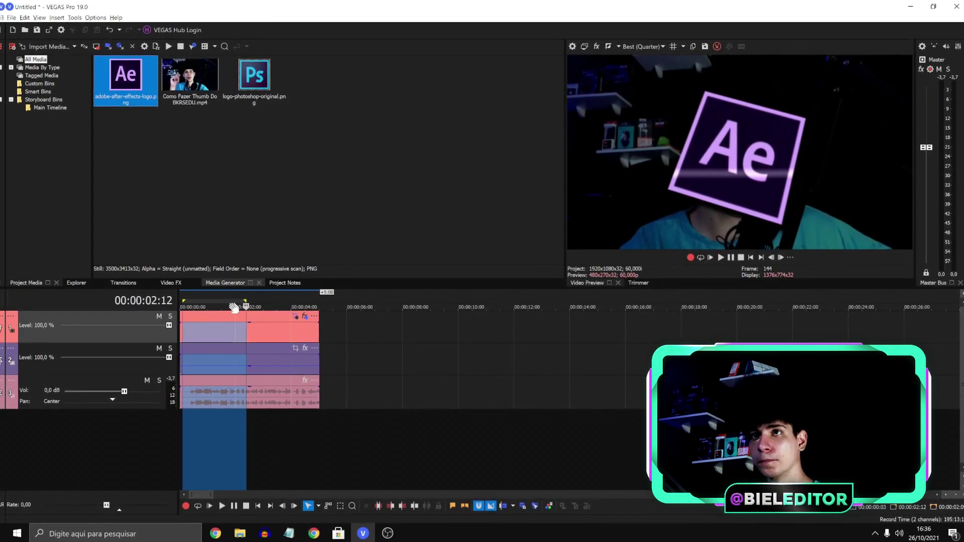
{"action": "left_click", "coordinate": [224, 330]}
{"action": "key", "text": "Delete"}
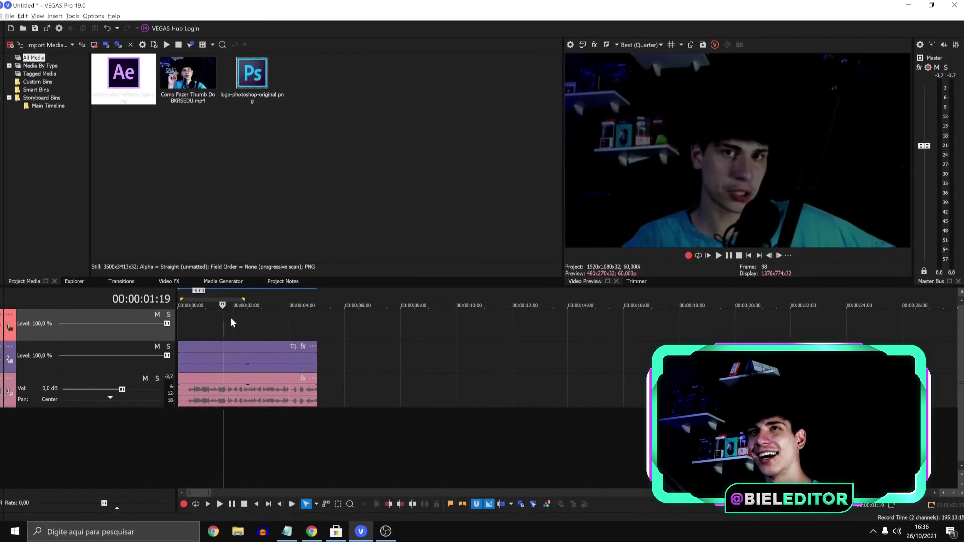
{"action": "left_click_drag", "start_coordinate": [174, 315], "coordinate": [161, 335]}
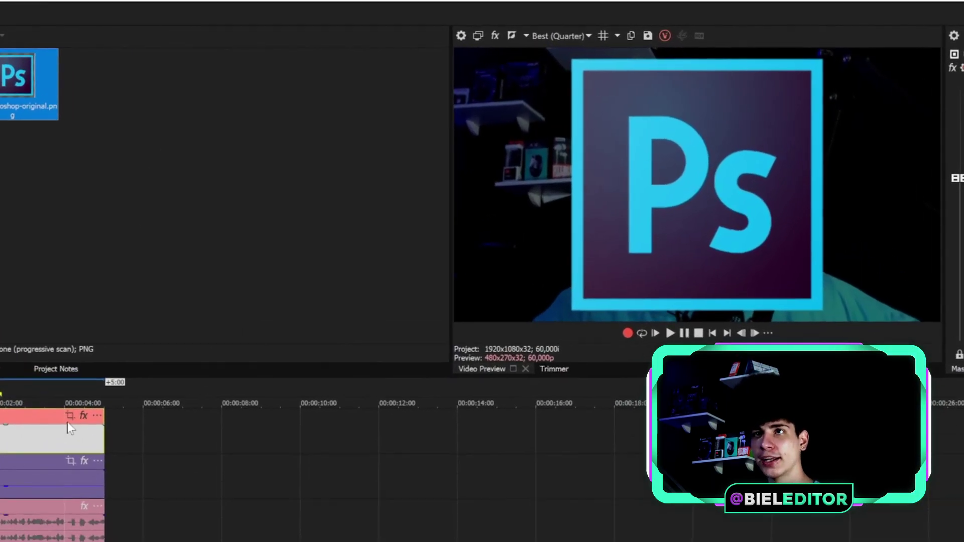
Match the Photoshop logo clip's Pan/Crop frame to the output aspect and close the Pan/Crop settings
{"action": "left_click", "coordinate": [293, 314]}
{"action": "left_click", "coordinate": [104, 382]}
{"action": "right_click", "coordinate": [190, 271]}
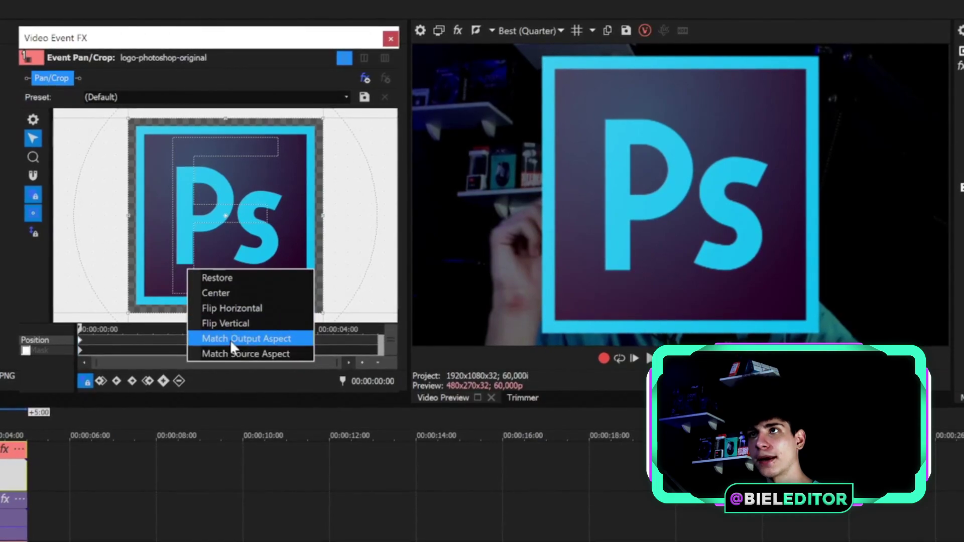
{"action": "left_click", "coordinate": [230, 340]}
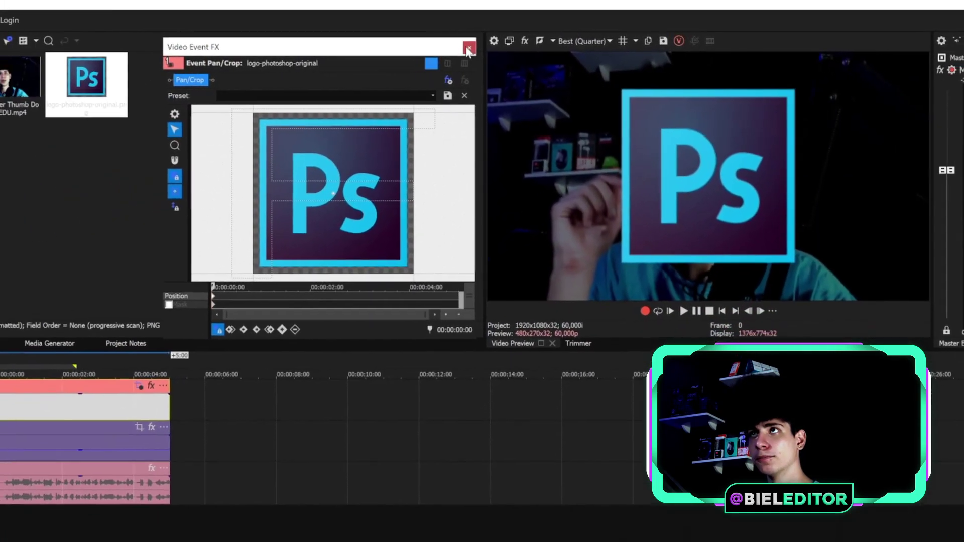
{"action": "left_click", "coordinate": [390, 42]}
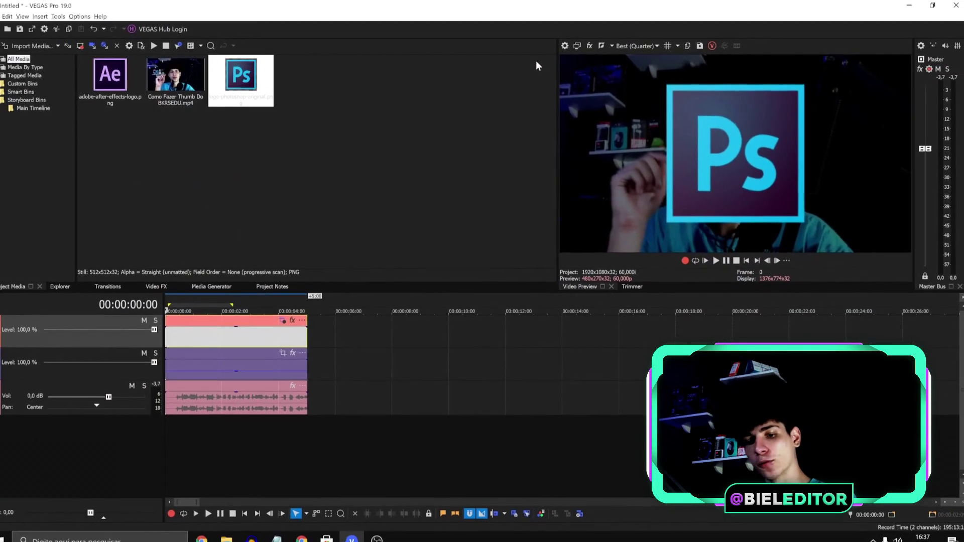
Apply the saved 3D vídeo package from an enlarged Plug-In Manager to the Photoshop logo clip and play it from the start
{"action": "key", "text": "ctrl+alt+1"}
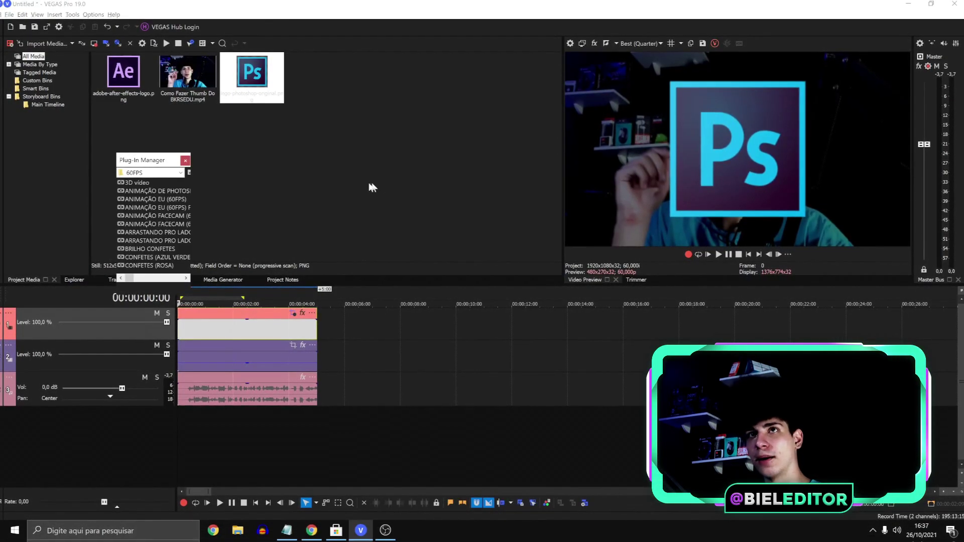
{"action": "left_click_drag", "start_coordinate": [188, 184], "coordinate": [530, 151]}
{"action": "left_click_drag", "start_coordinate": [438, 161], "coordinate": [466, 125]}
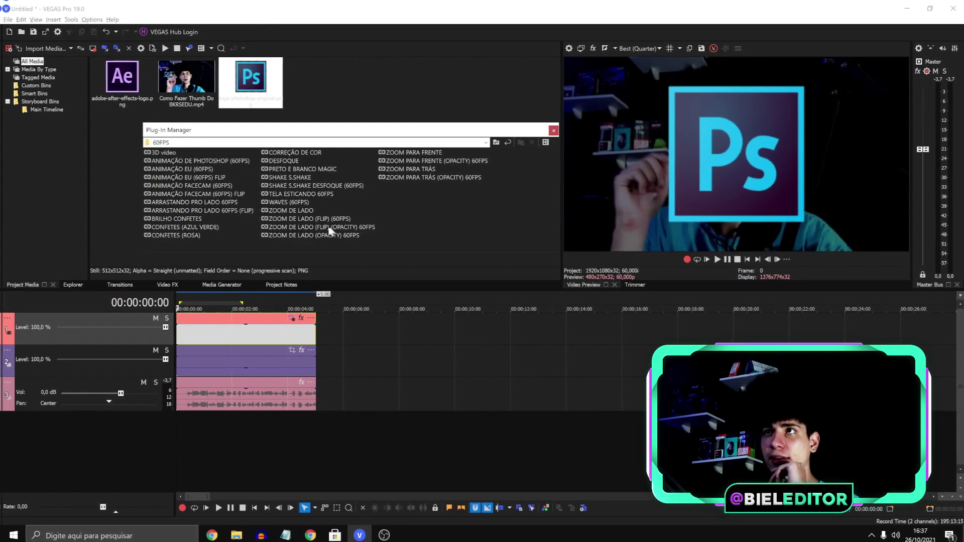
{"action": "left_click", "coordinate": [165, 151]}
{"action": "left_click_drag", "start_coordinate": [159, 150], "coordinate": [264, 244]}
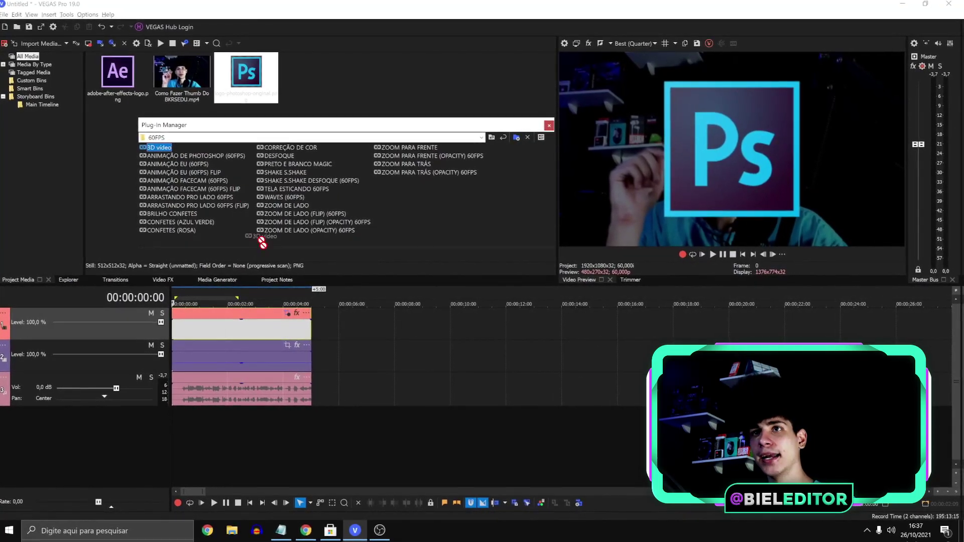
{"action": "left_click_drag", "start_coordinate": [246, 326], "coordinate": [238, 335]}
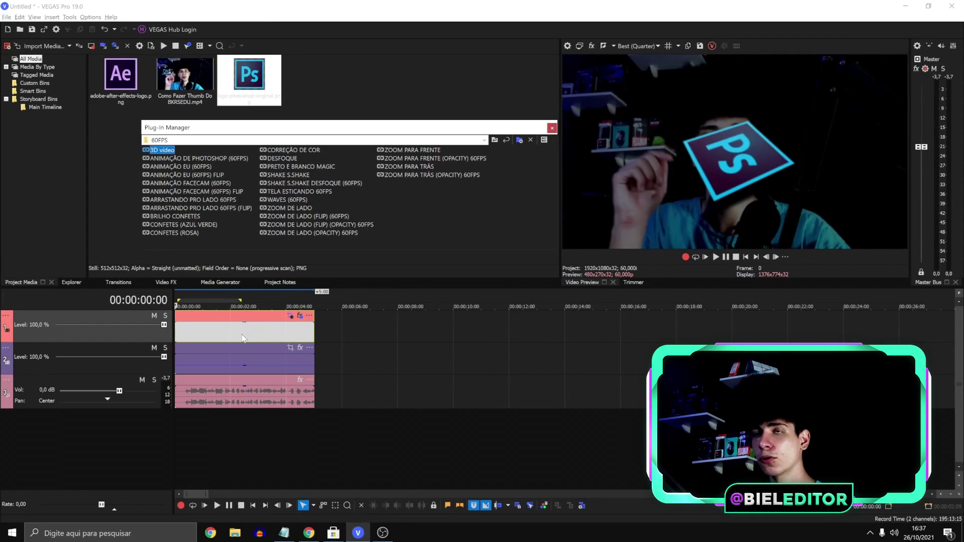
{"action": "left_click", "coordinate": [174, 419]}
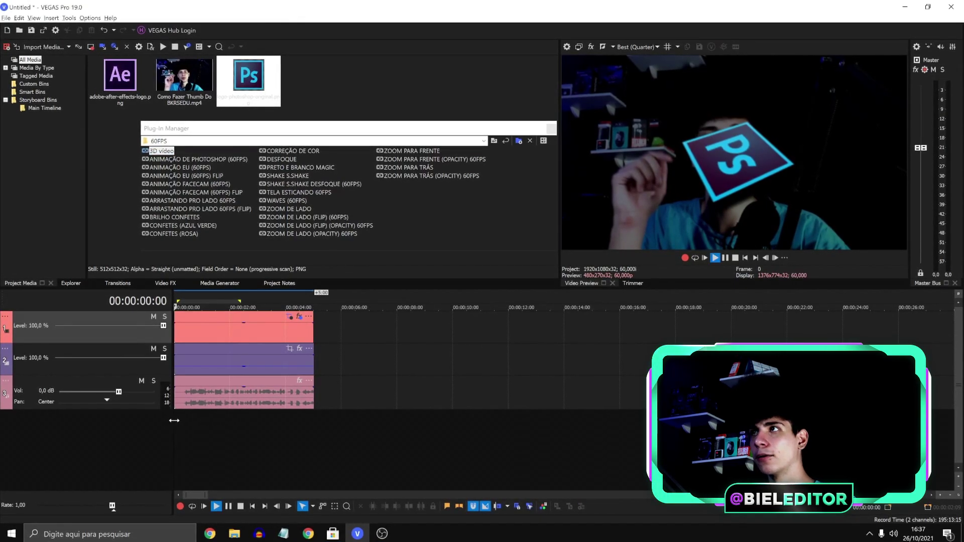
{"action": "key", "text": "space"}
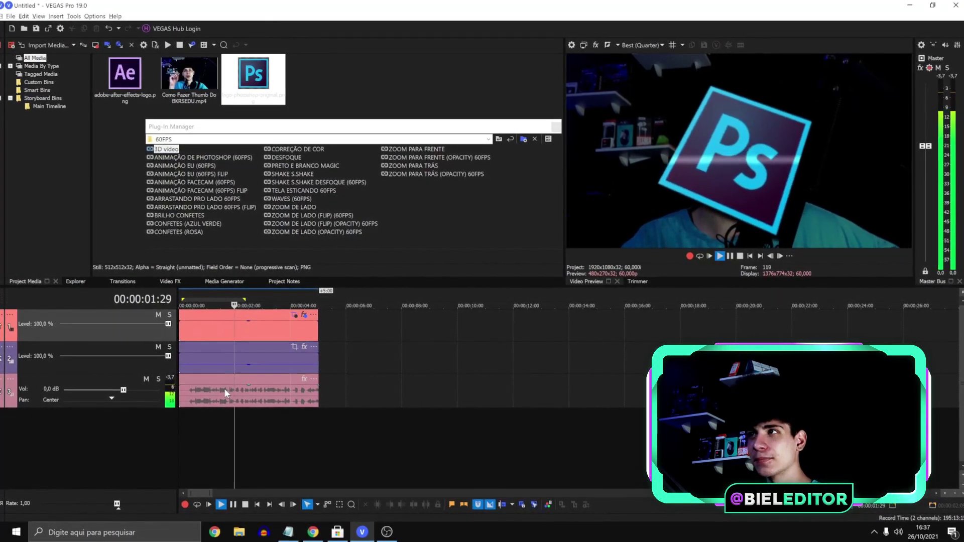